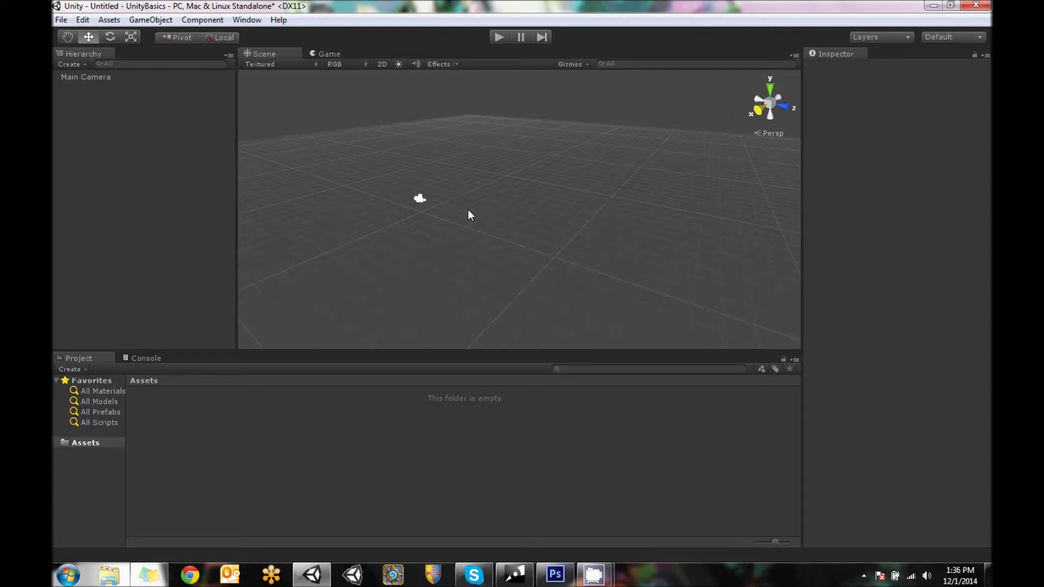
# - Orbit the Scene view around the Main Camera, finishing at a low side angle over the empty grid
pyautogui.keyDown('alt'); pyautogui.moveTo(426, 194); pyautogui.dragTo(450, 182); pyautogui.keyUp('alt')
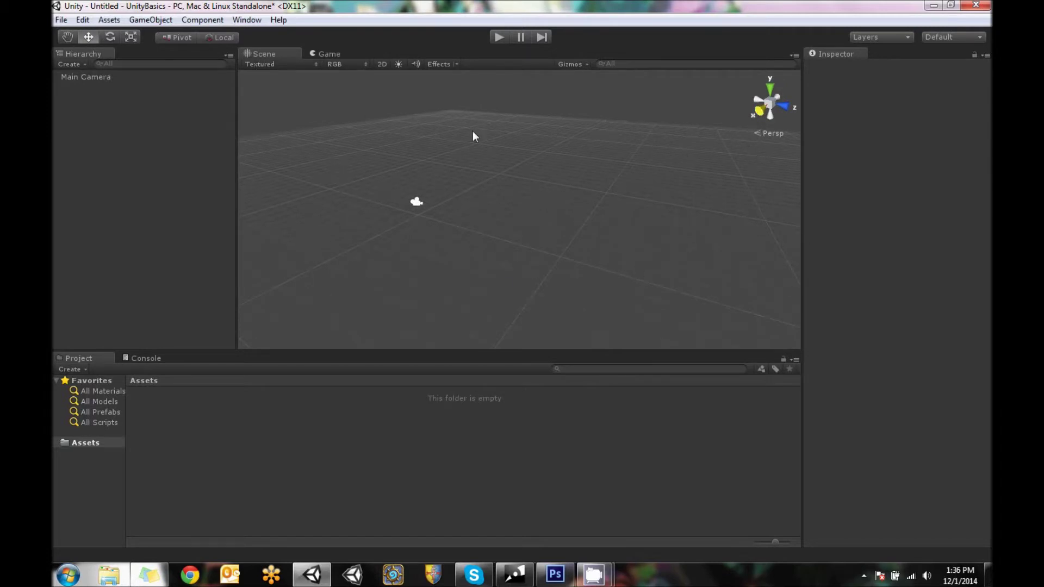
pyautogui.keyDown('alt'); pyautogui.moveTo(388, 260); pyautogui.dragTo(677, 229); pyautogui.keyUp('alt')
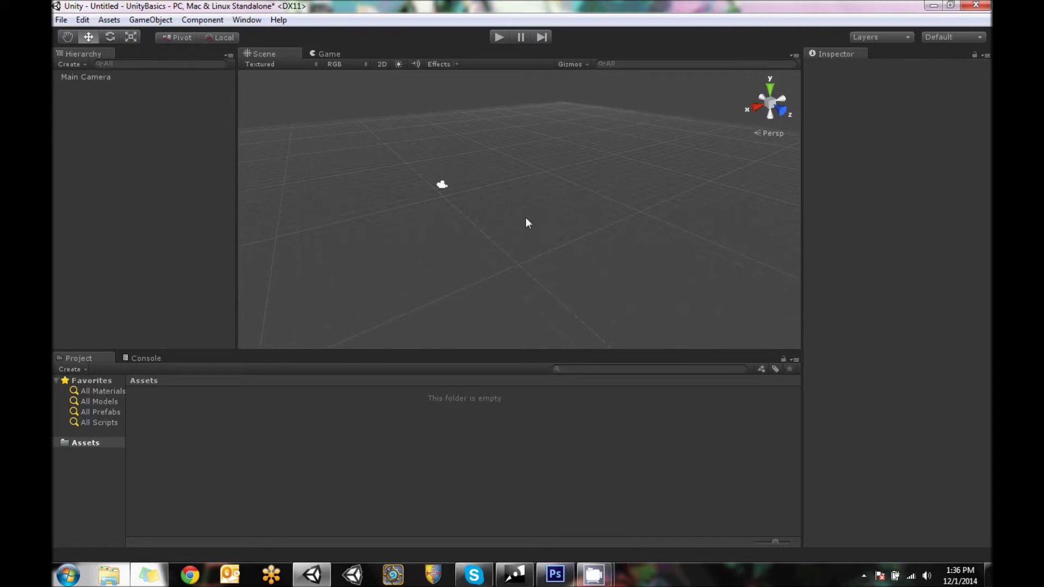
pyautogui.keyDown('alt'); pyautogui.moveTo(475, 229); pyautogui.dragTo(442, 211); pyautogui.keyUp('alt')
# - With the Move tool active, select the Main Camera gizmo and adjust the Scene view around it
pyautogui.press('w')
pyautogui.click(423, 197)
pyautogui.scroll(2, 397, 233)
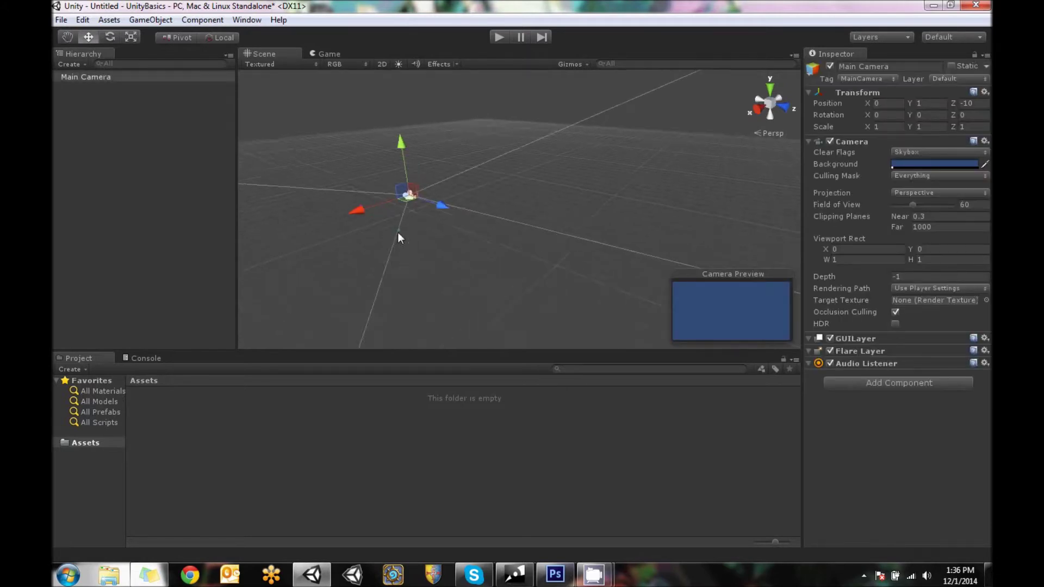
pyautogui.moveTo(403, 239); pyautogui.dragTo(543, 250, button='middle')
pyautogui.keyDown('alt'); pyautogui.moveTo(542, 250); pyautogui.dragTo(482, 239); pyautogui.keyUp('alt')
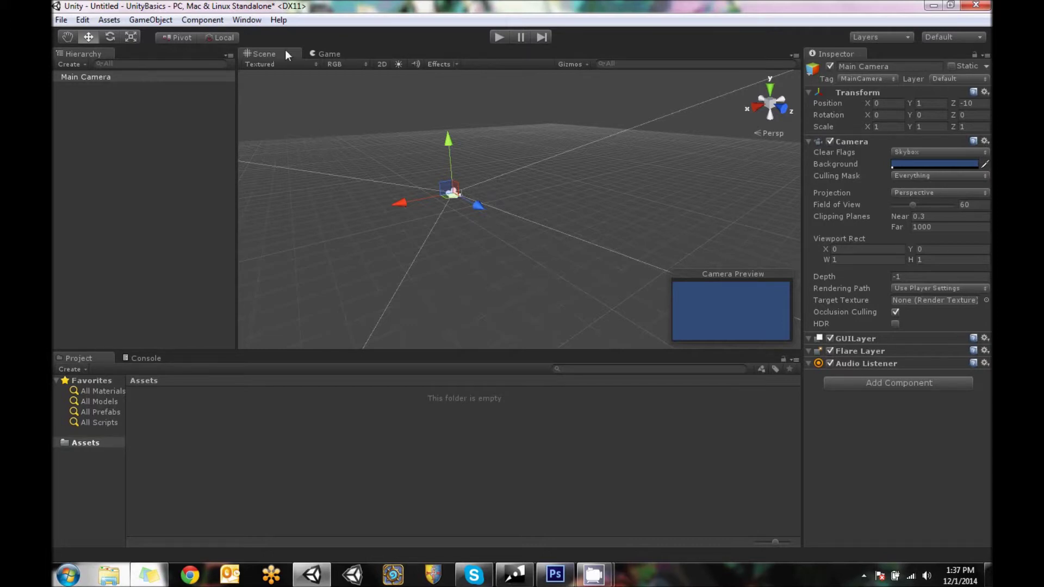
pyautogui.click(328, 54)
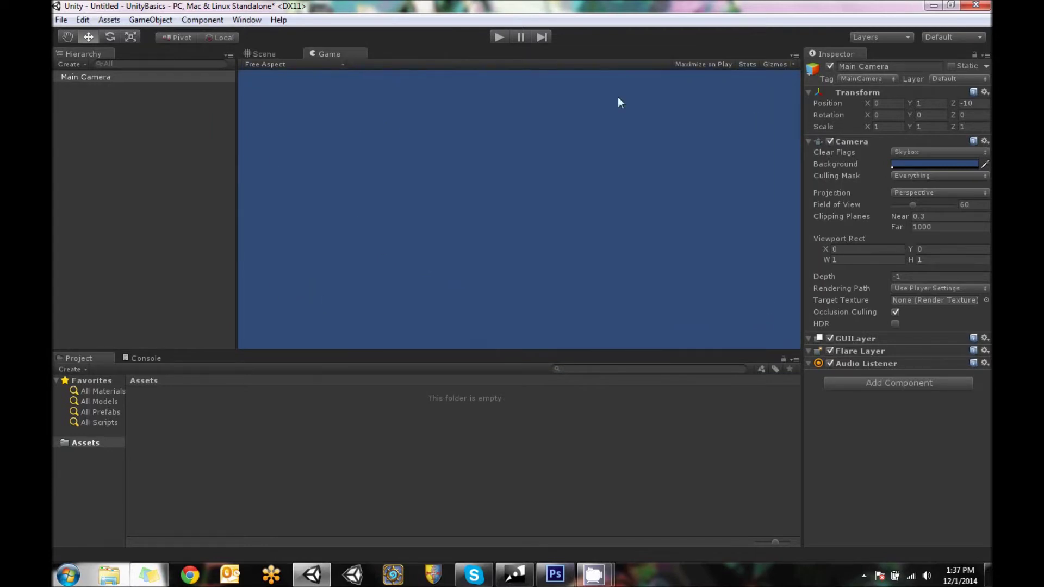
pyautogui.click(271, 55)
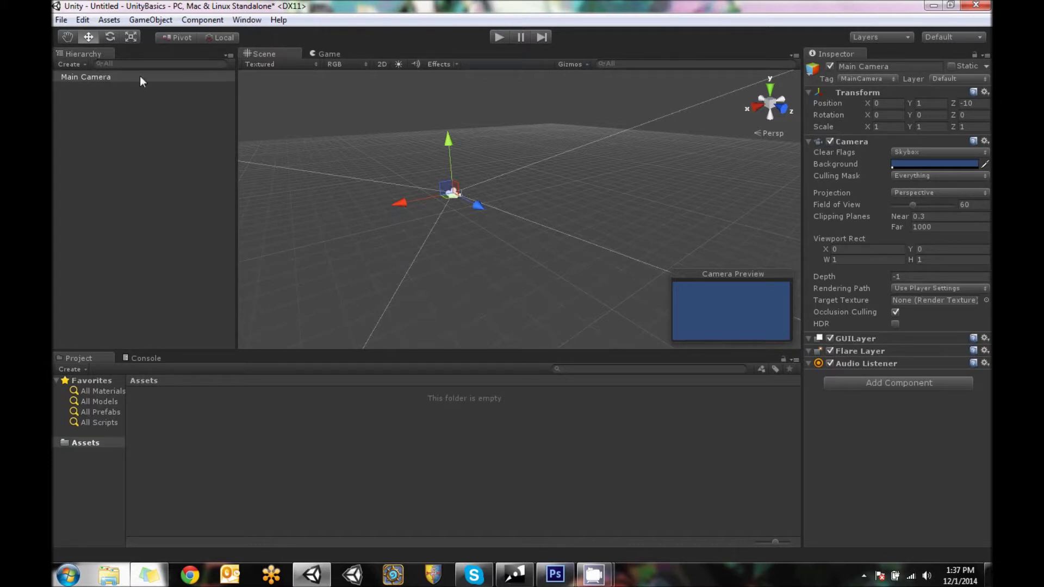
pyautogui.click(172, 111)
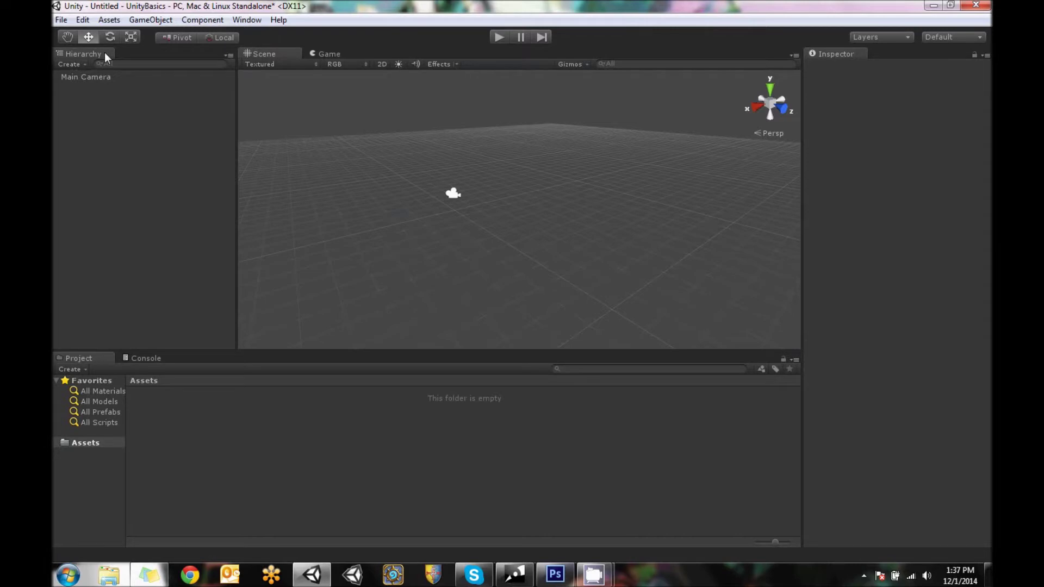
pyautogui.click(102, 77)
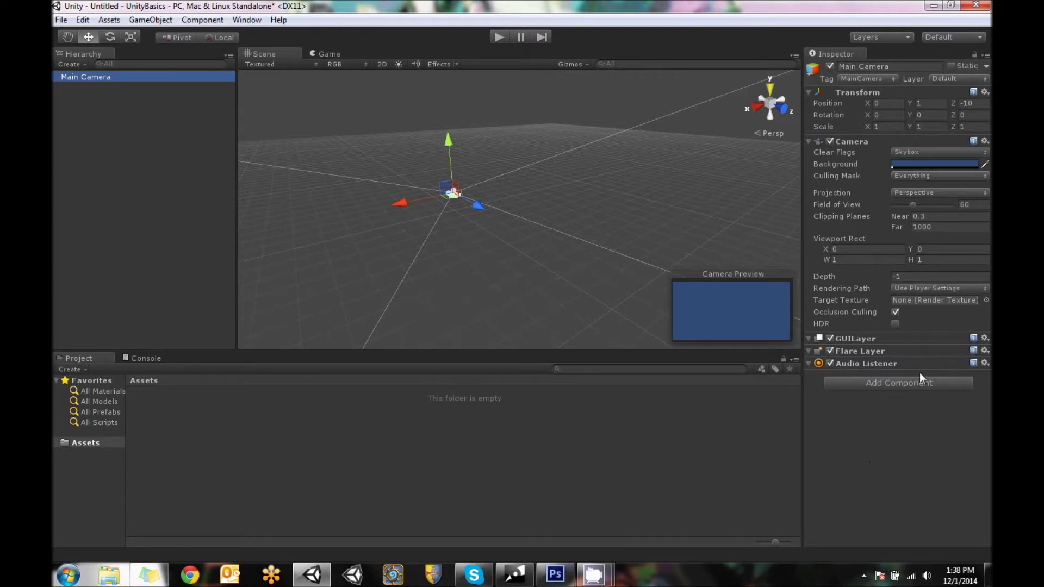
pyautogui.click(908, 383)
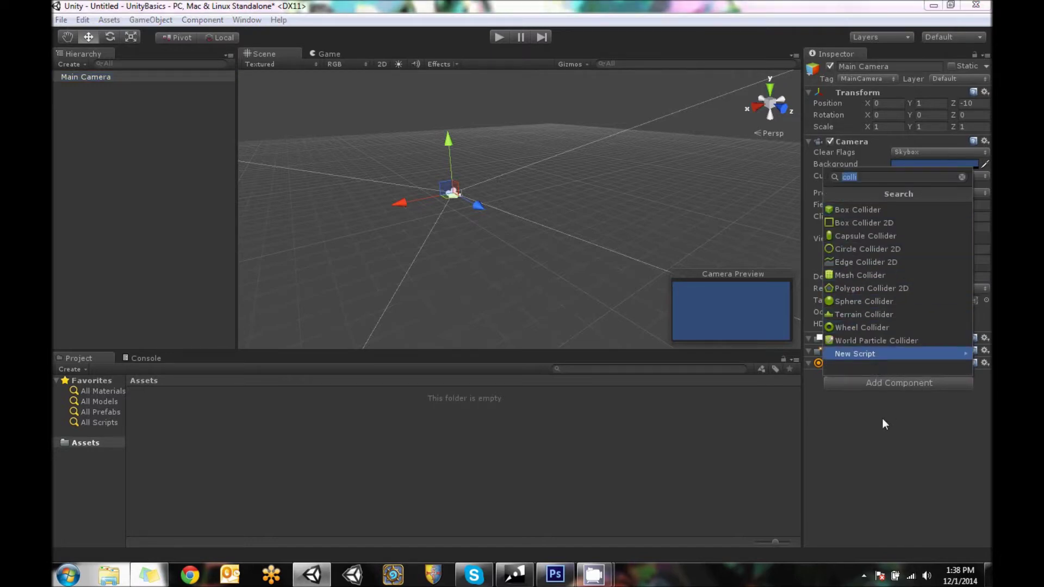
pyautogui.click(929, 433)
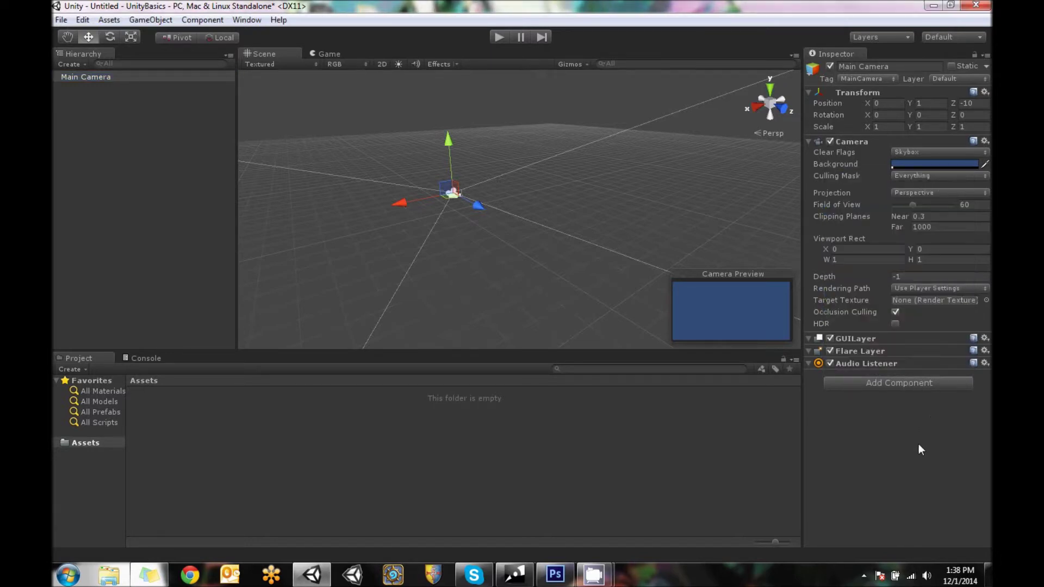
pyautogui.rightClick(862, 363)
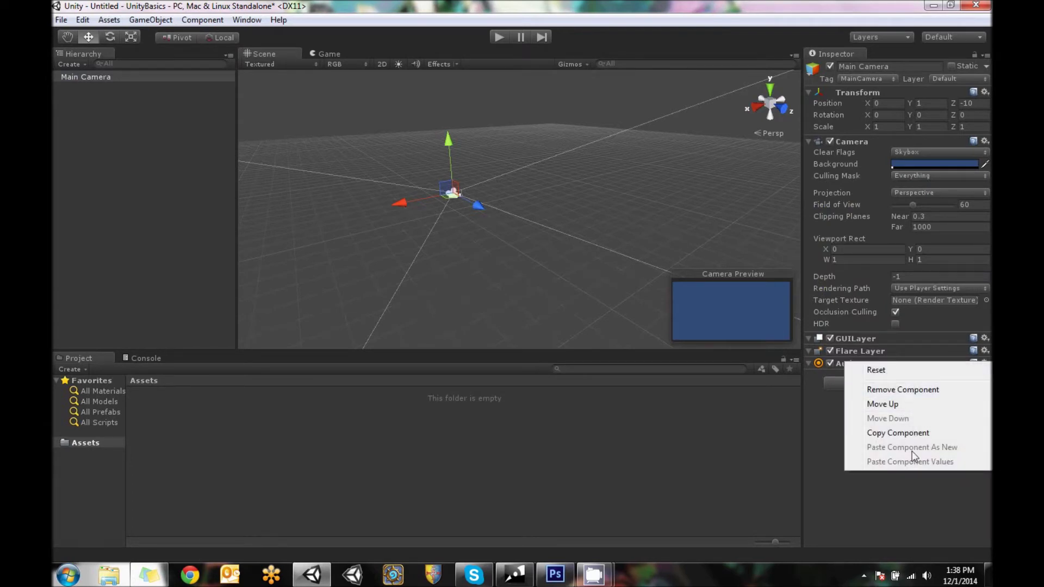
pyautogui.click(935, 492)
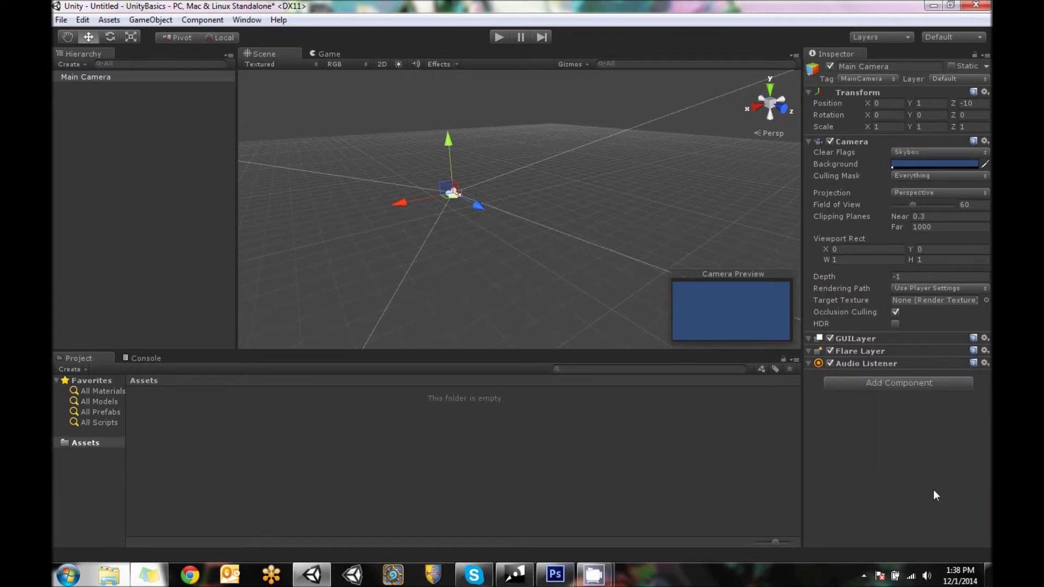
pyautogui.click(985, 362)
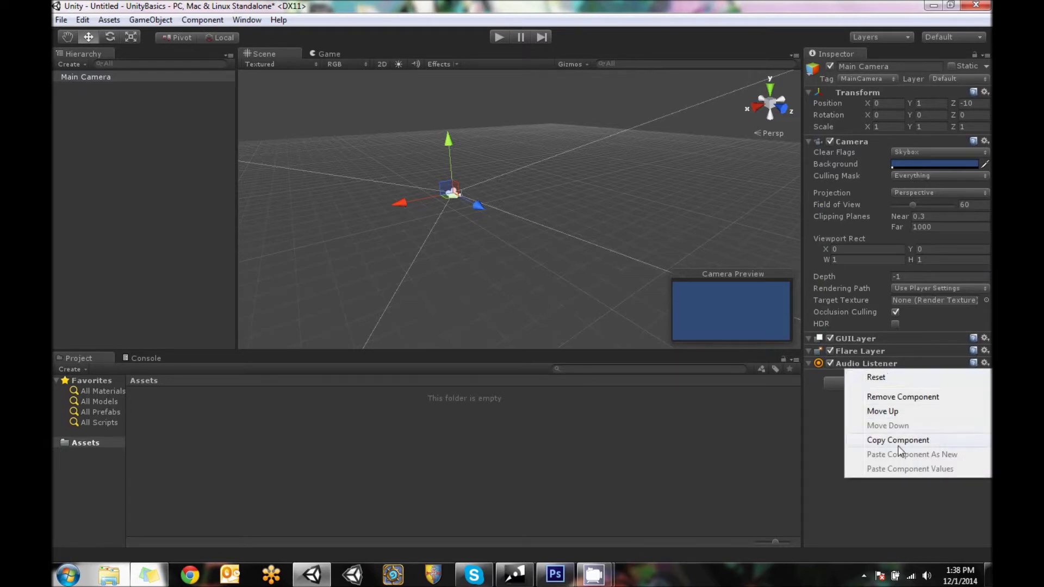
pyautogui.click(913, 515)
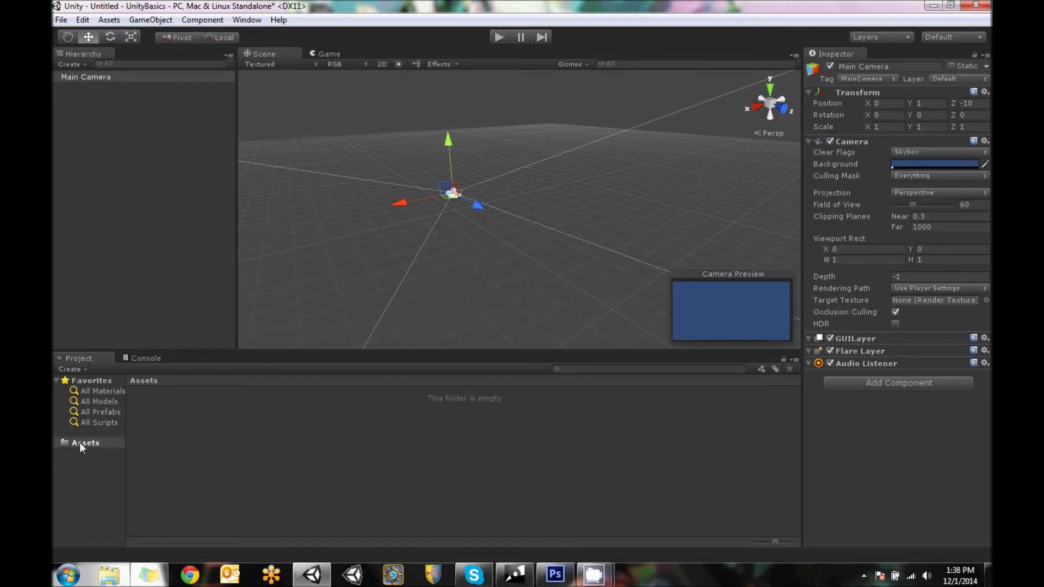
# - Open the context menu of the Assets folder in the Project panel
pyautogui.rightClick(95, 441)
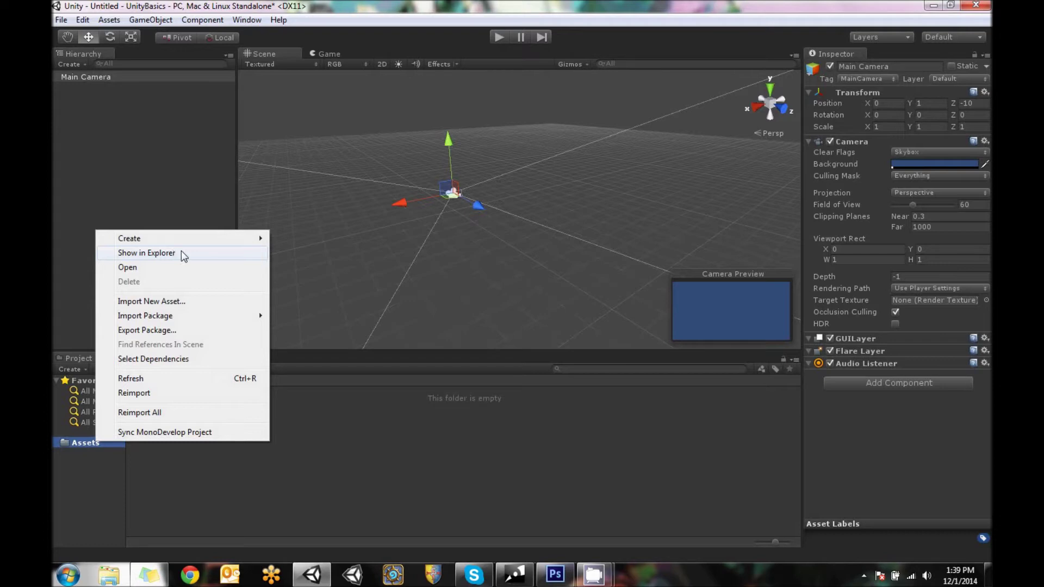
# - Reveal the project in Windows Explorer and open its Assets folder
pyautogui.click(203, 253)
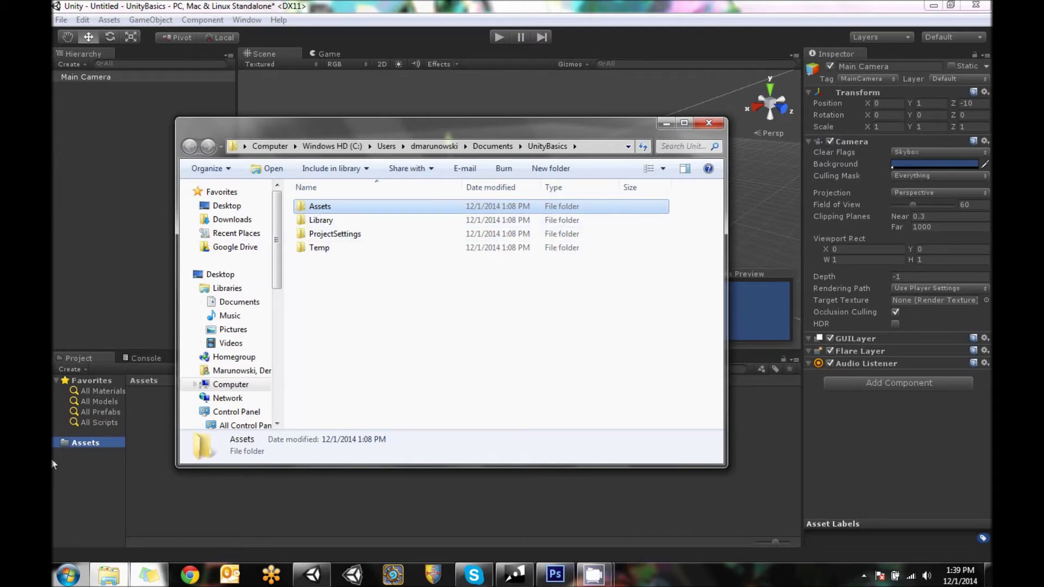
pyautogui.doubleClick(330, 209)
pyautogui.moveTo(358, 264); pyautogui.dragTo(517, 352)
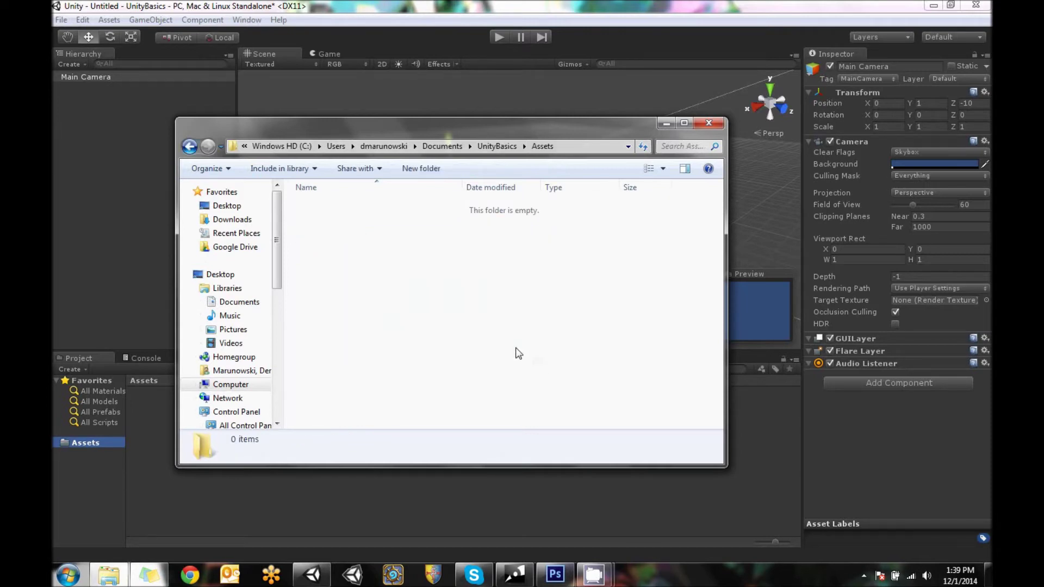
# - Create a new folder named 'Test Folder' in Assets, then close Explorer
pyautogui.rightClick(393, 237)
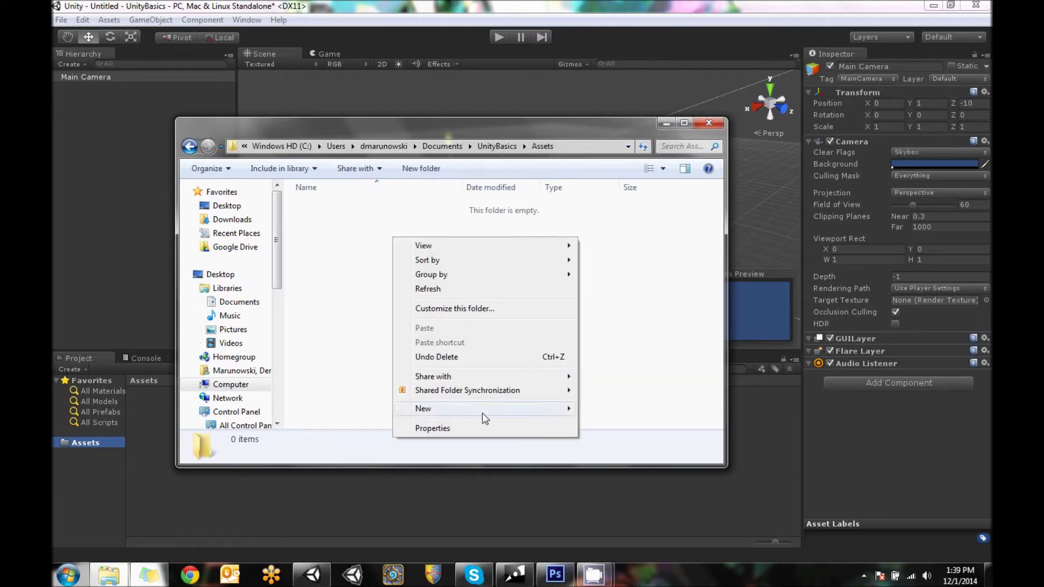
pyautogui.moveTo(482, 413)
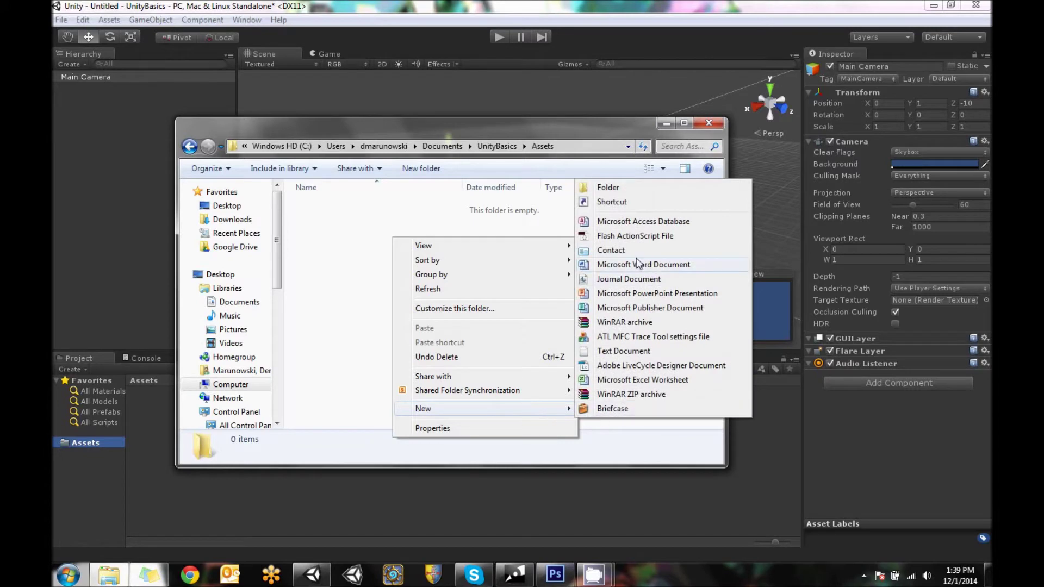
pyautogui.click(604, 187)
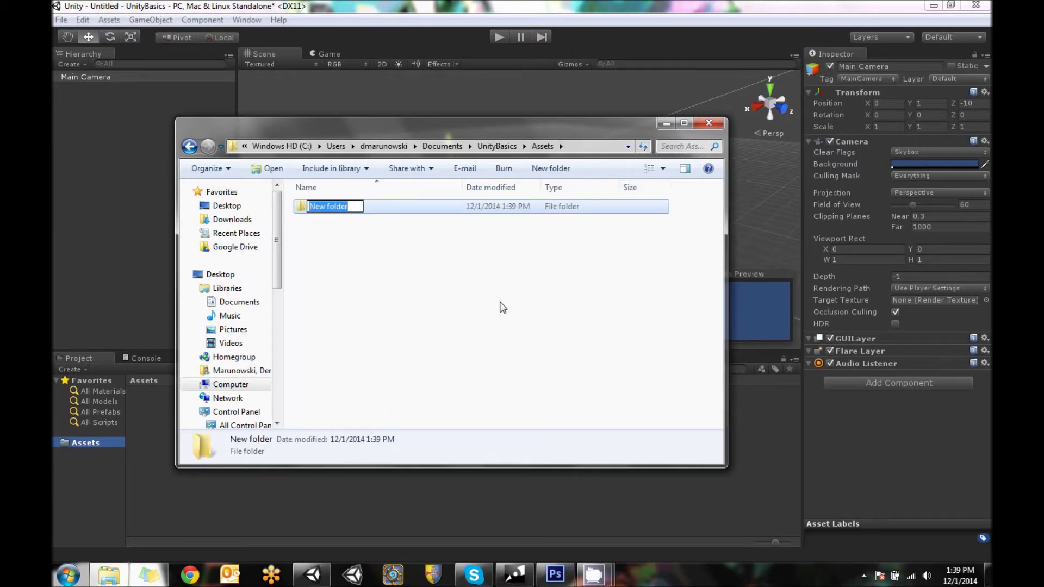
pyautogui.write('Test Folder')
pyautogui.press('Return')
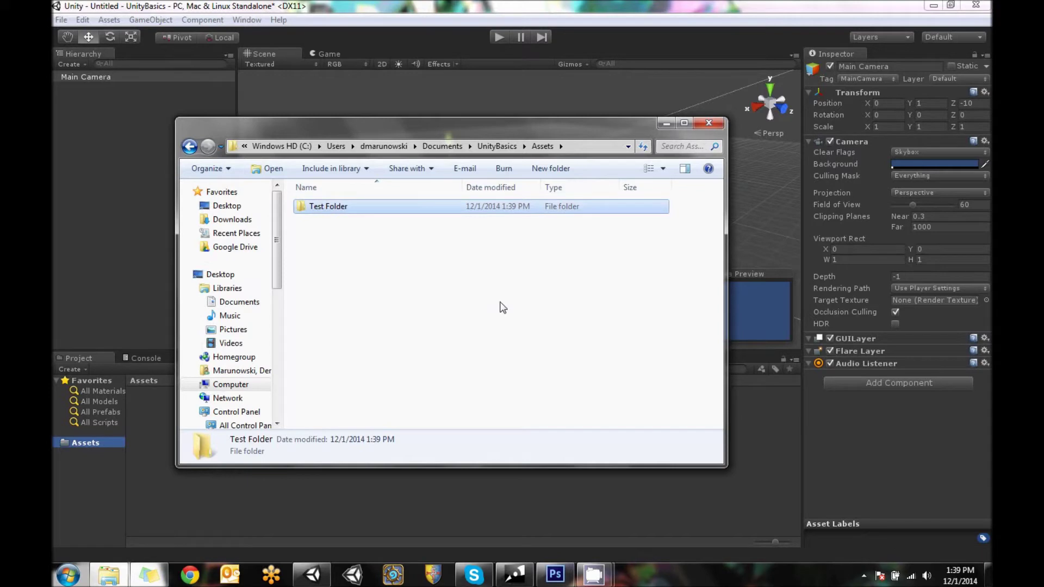
pyautogui.click(709, 123)
# - Back in Unity, open Test Folder from the Assets tree to show it contains nothing
pyautogui.click(380, 499)
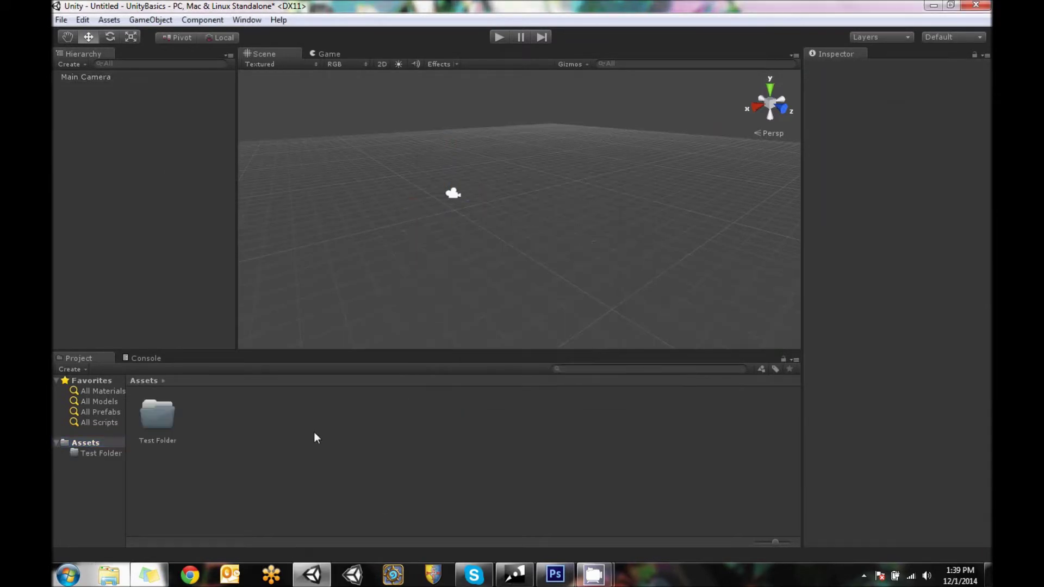
pyautogui.click(141, 416)
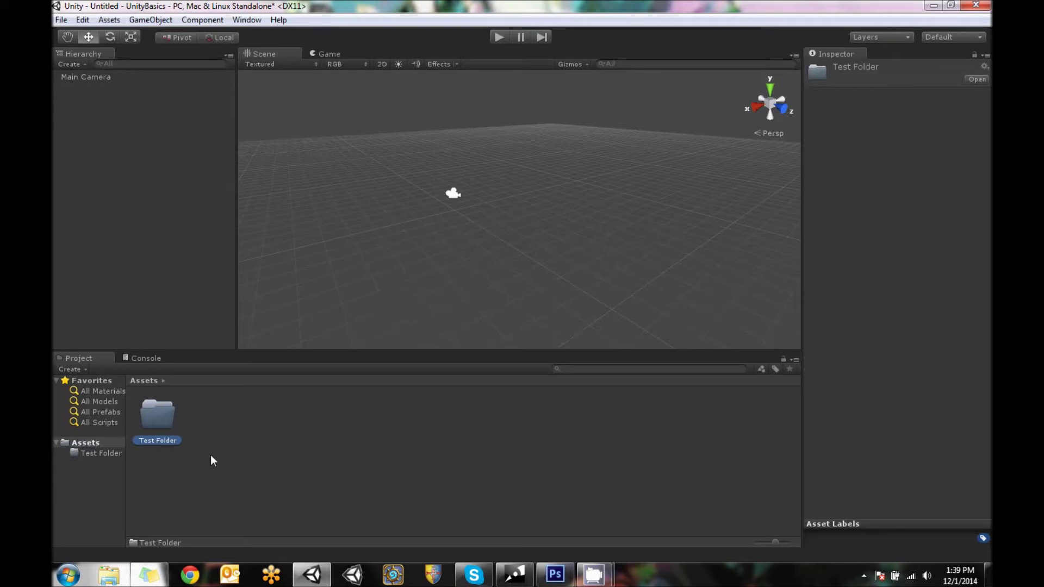
pyautogui.click(87, 447)
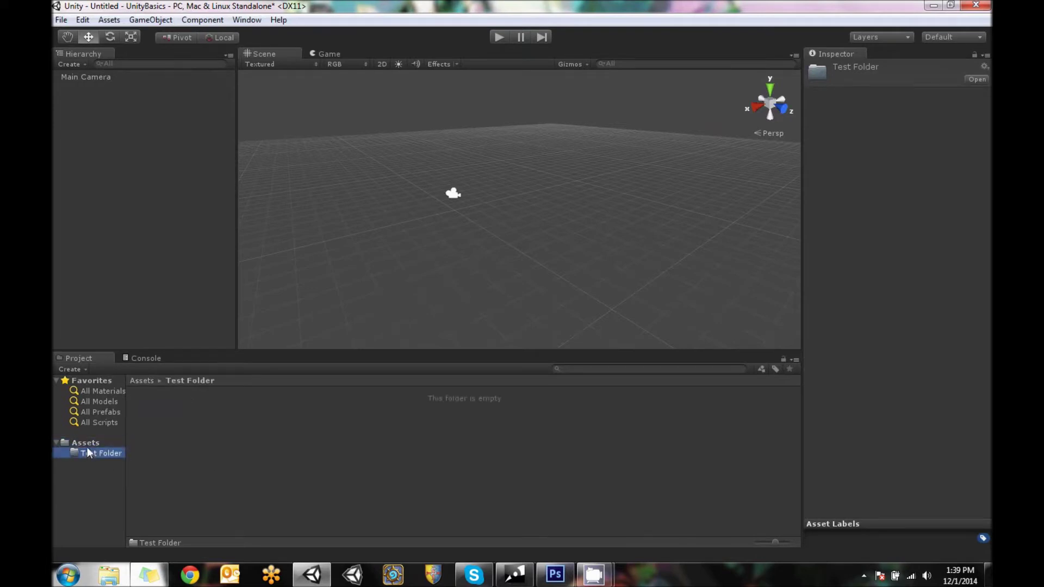
pyautogui.click(84, 442)
pyautogui.click(94, 455)
pyautogui.click(318, 451)
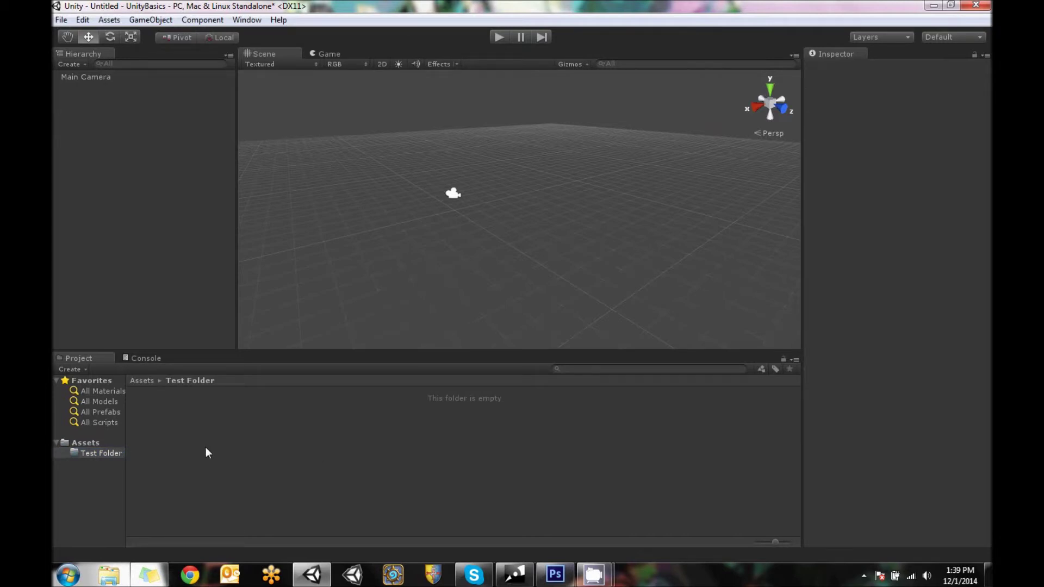
pyautogui.click(96, 444)
pyautogui.click(100, 454)
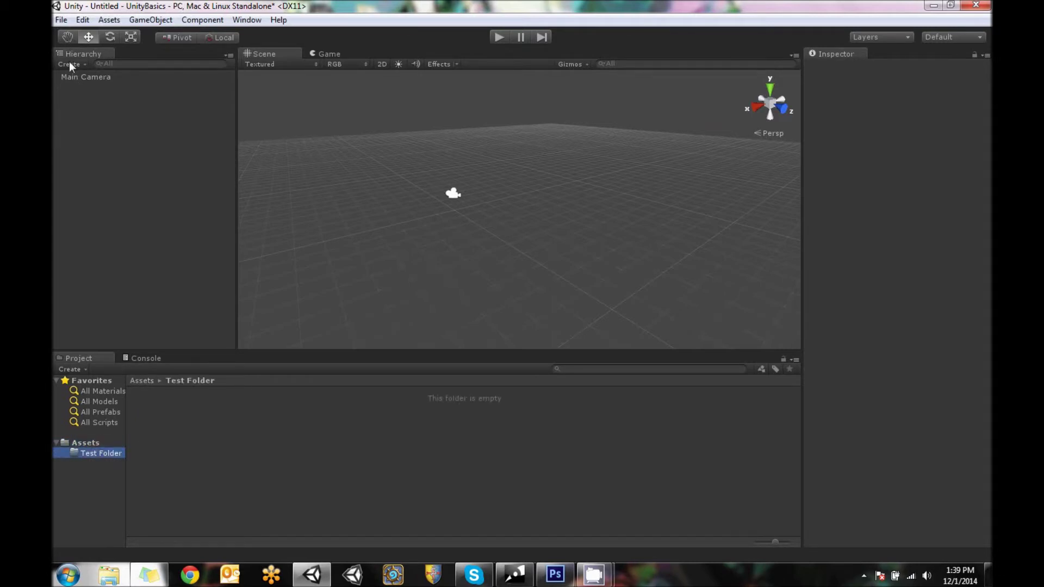
pyautogui.click(111, 126)
pyautogui.click(80, 446)
pyautogui.click(85, 453)
pyautogui.click(401, 504)
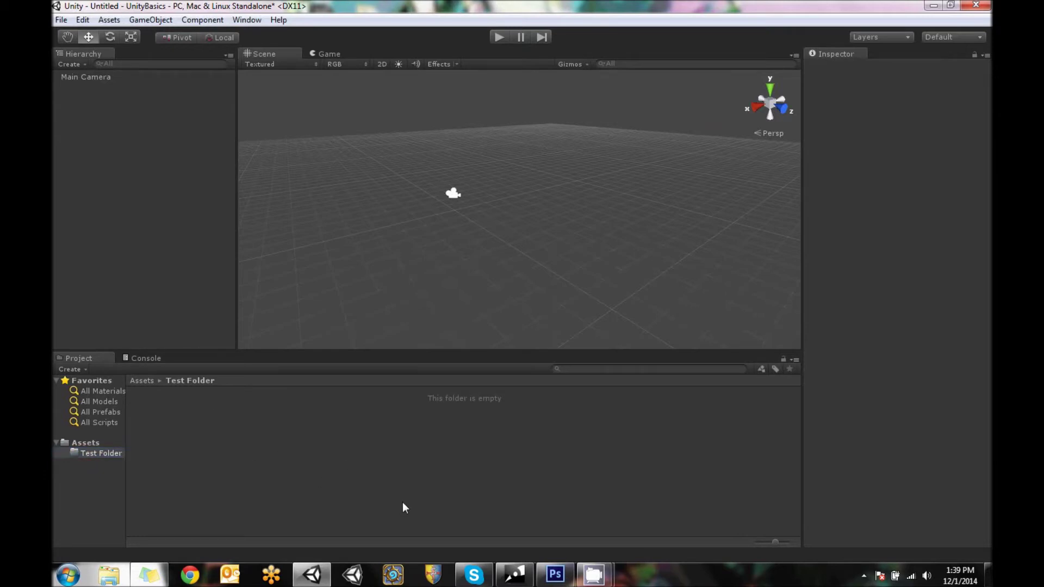
# - Show the empty Console log in place of the Project files
pyautogui.click(149, 361)
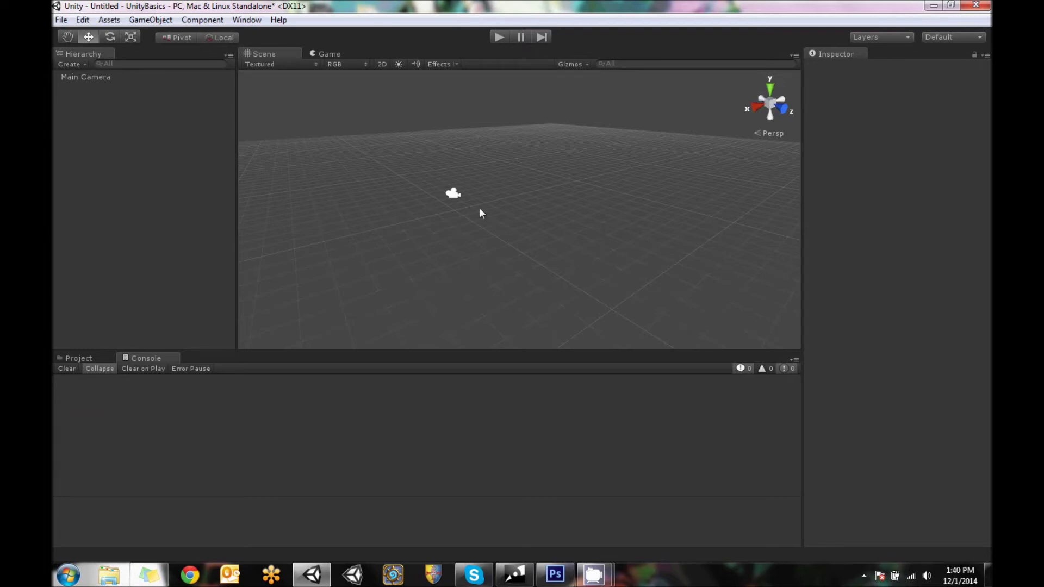
# - Dock the Game view below the Scene view so both are visible
pyautogui.moveTo(348, 53); pyautogui.dragTo(542, 276)
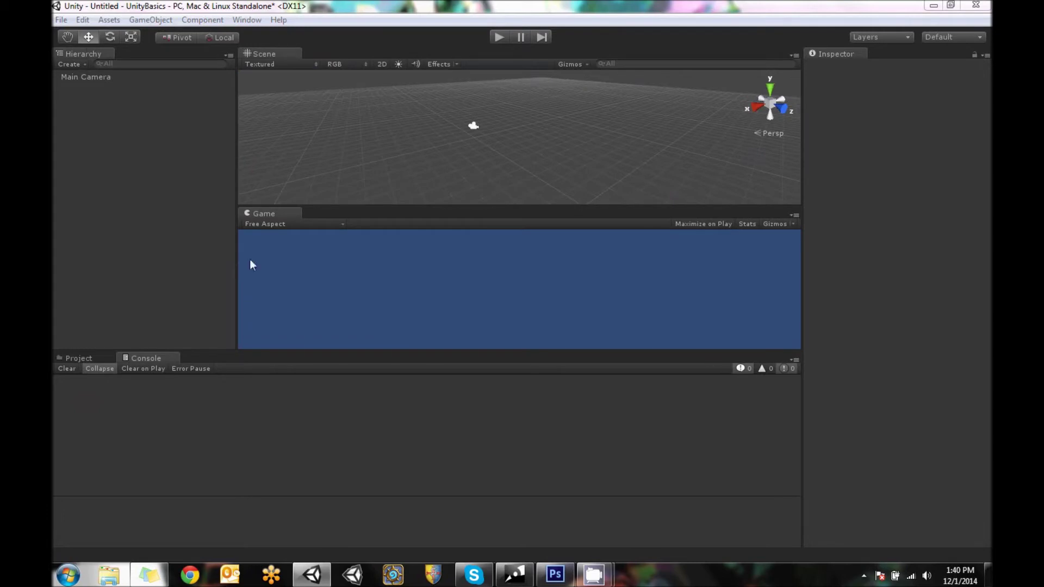
# - Dock the Hierarchy panel across the bottom of the window and bring up the Layout presets
pyautogui.moveTo(80, 54); pyautogui.dragTo(432, 514)
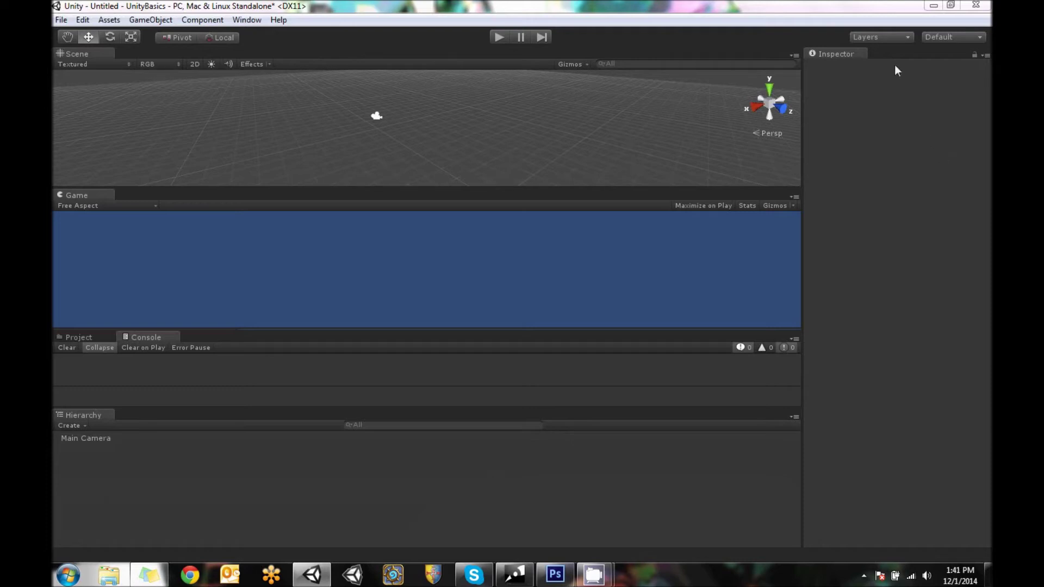
pyautogui.click(977, 38)
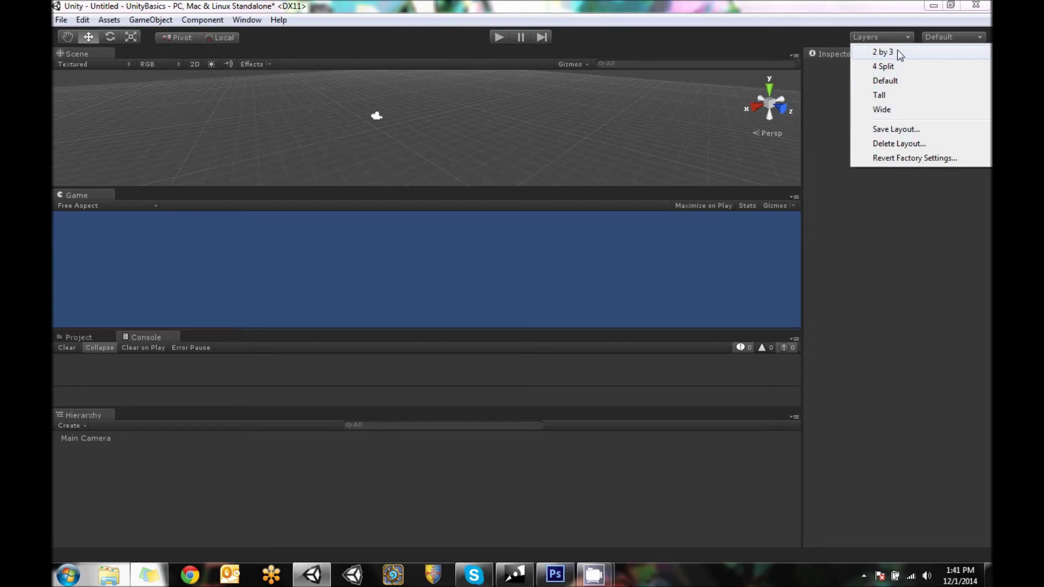
# - Apply the 2 by 3 layout and dock the Project panel beneath the Hierarchy
pyautogui.click(883, 51)
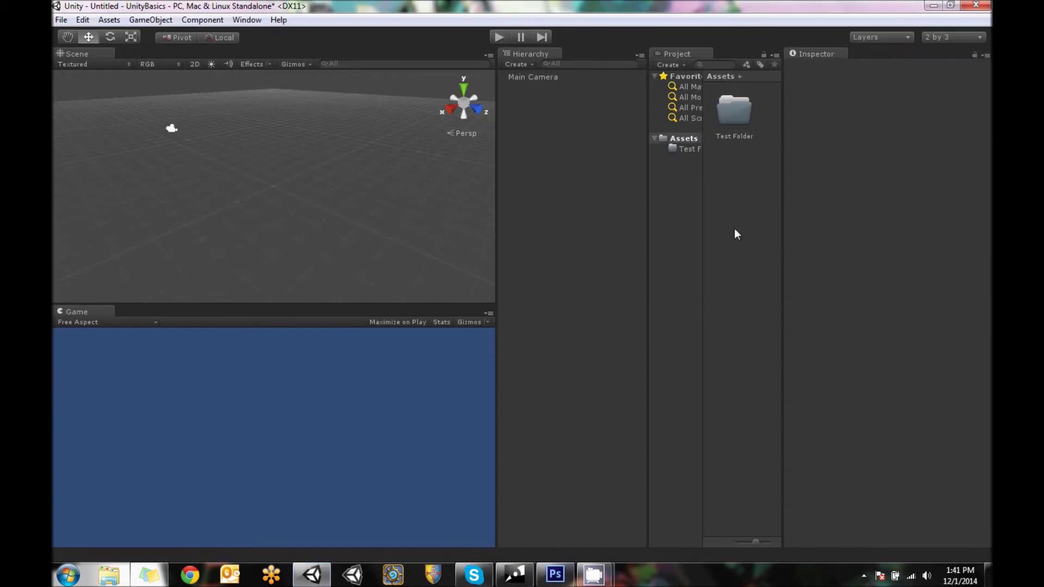
pyautogui.moveTo(497, 200); pyautogui.dragTo(613, 198)
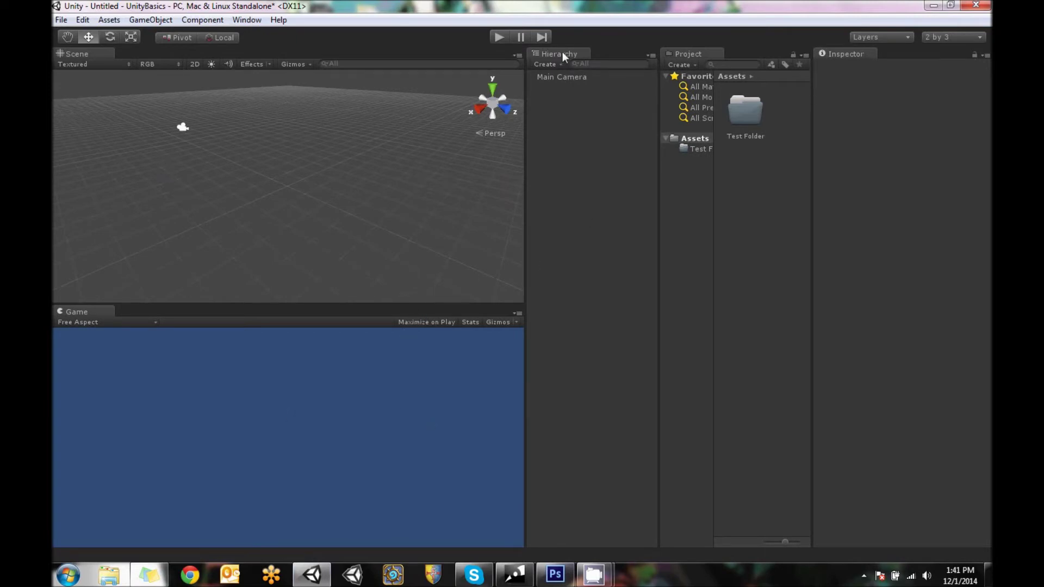
pyautogui.moveTo(700, 55); pyautogui.dragTo(592, 429)
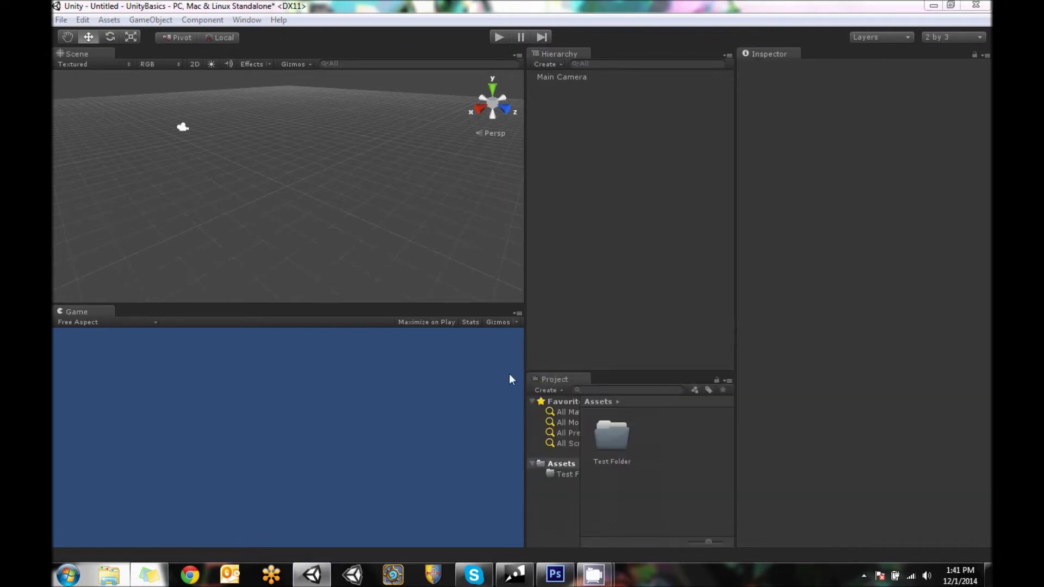
# - Widen the Scene and Game views, heighten the Project panel, and set it to One Column Layout
pyautogui.moveTo(525, 345); pyautogui.dragTo(693, 346)
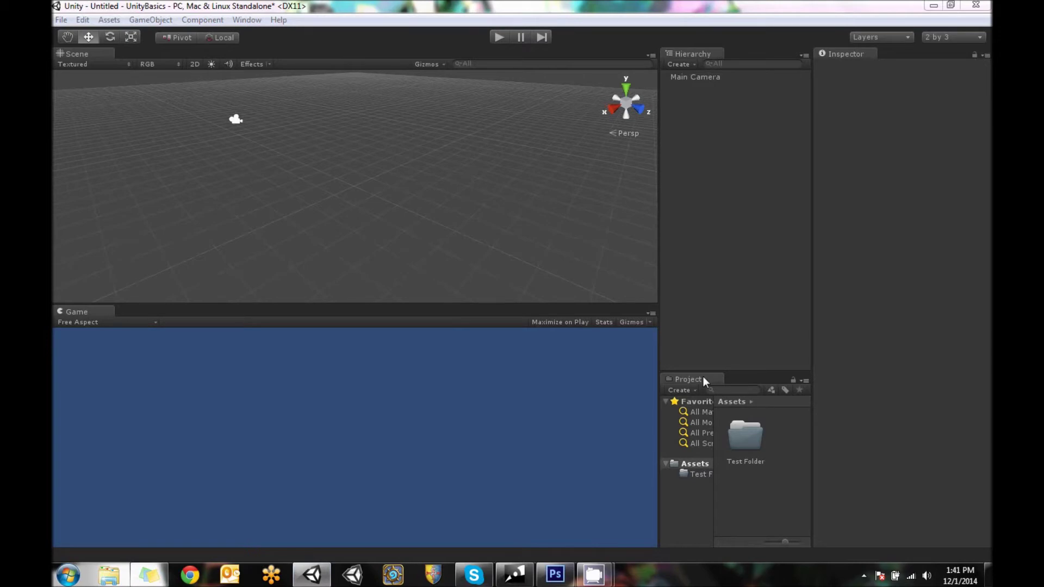
pyautogui.moveTo(703, 372); pyautogui.dragTo(704, 304)
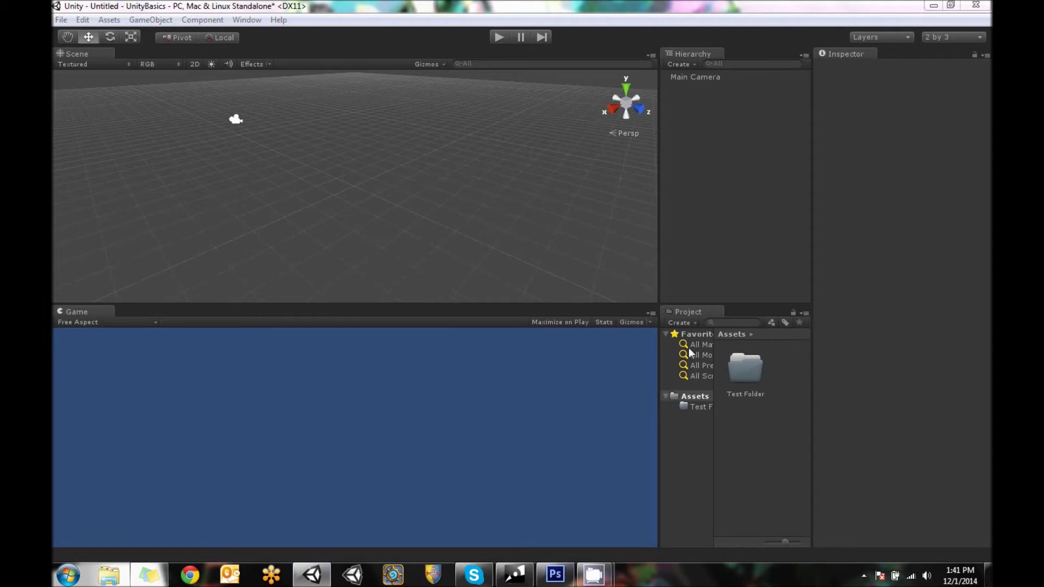
pyautogui.click(805, 313)
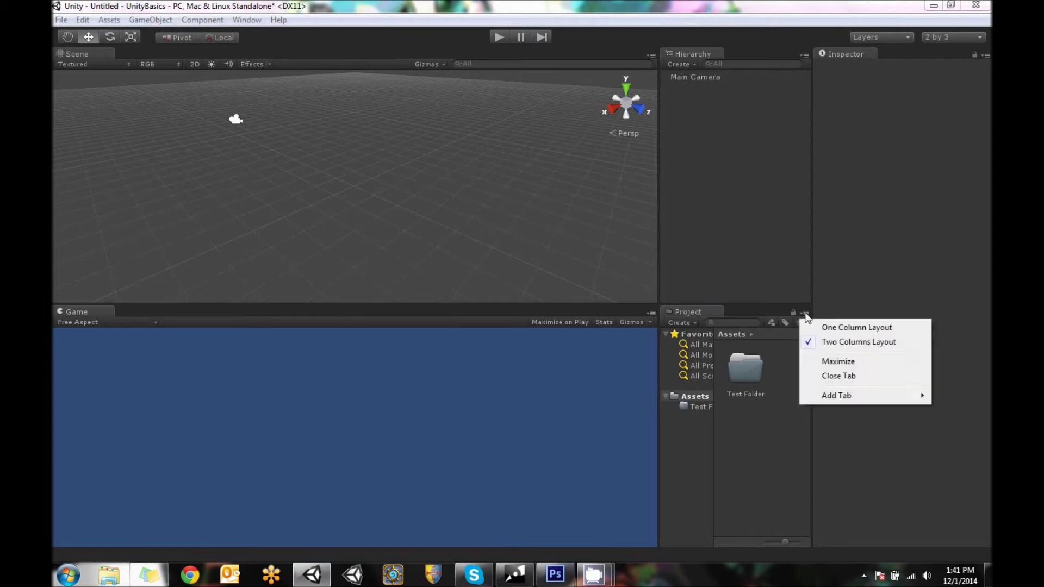
pyautogui.click(854, 330)
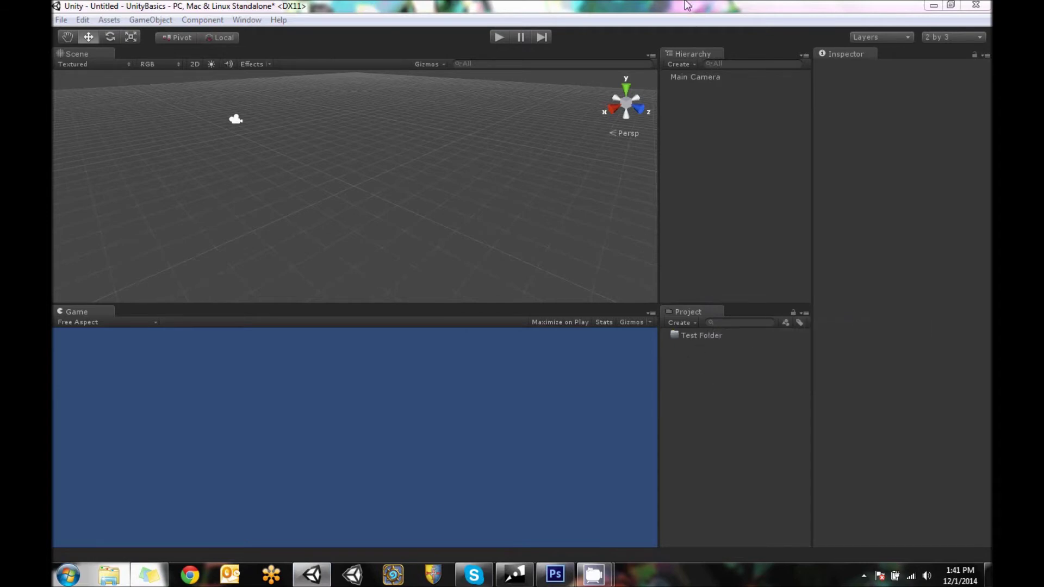
# - Create a subfolder named 'Folder 2' inside Test Folder
pyautogui.click(698, 337)
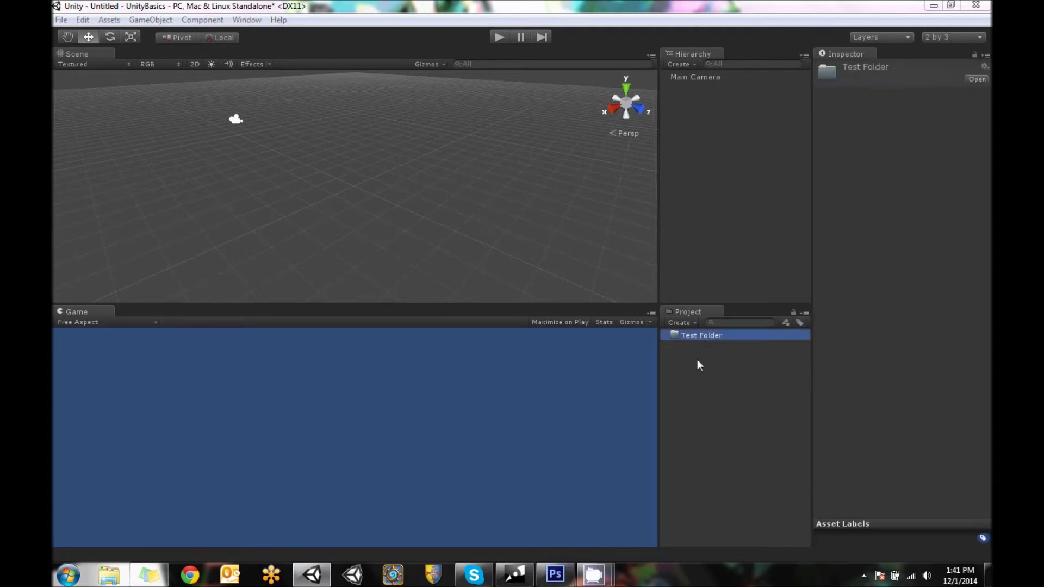
pyautogui.rightClick(702, 338)
pyautogui.moveTo(750, 349)
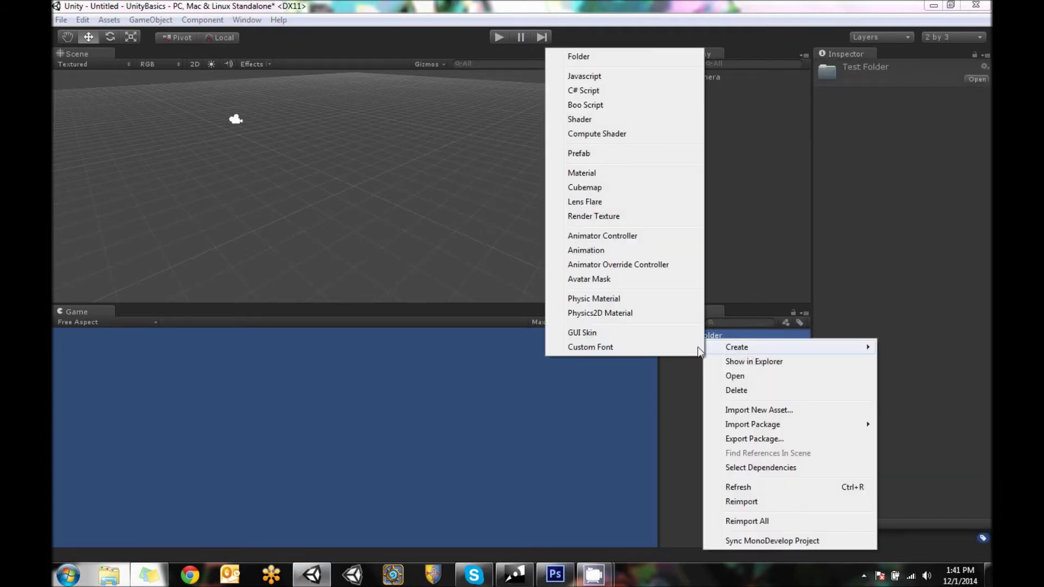
pyautogui.click(591, 58)
pyautogui.press('BackSpace')
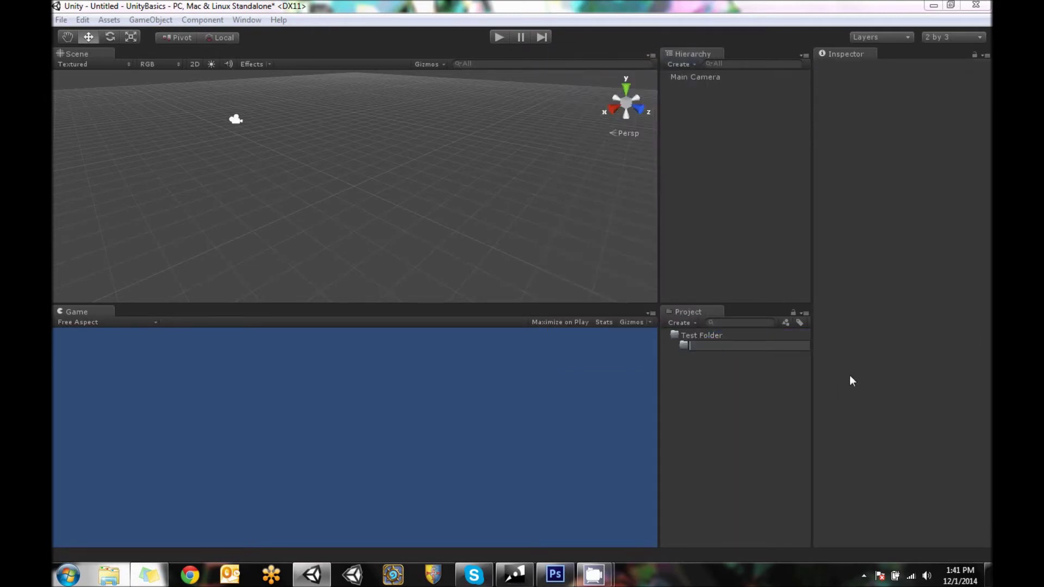
pyautogui.write('Folder 2')
pyautogui.press('Return')
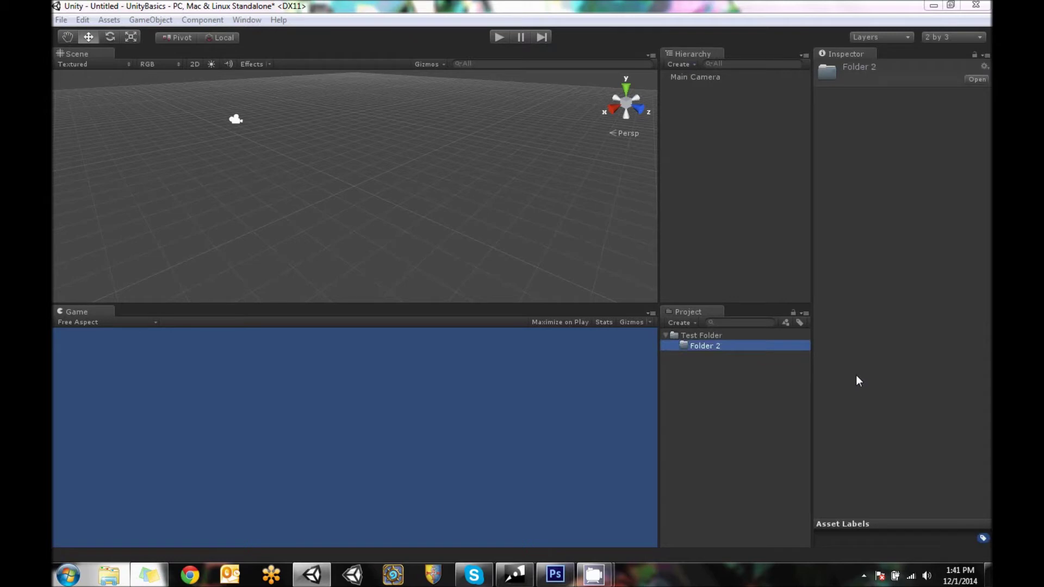
# - Expand Test Folder in the one-column list to reveal Folder 2
pyautogui.click(690, 335)
pyautogui.click(668, 337)
pyautogui.click(664, 335)
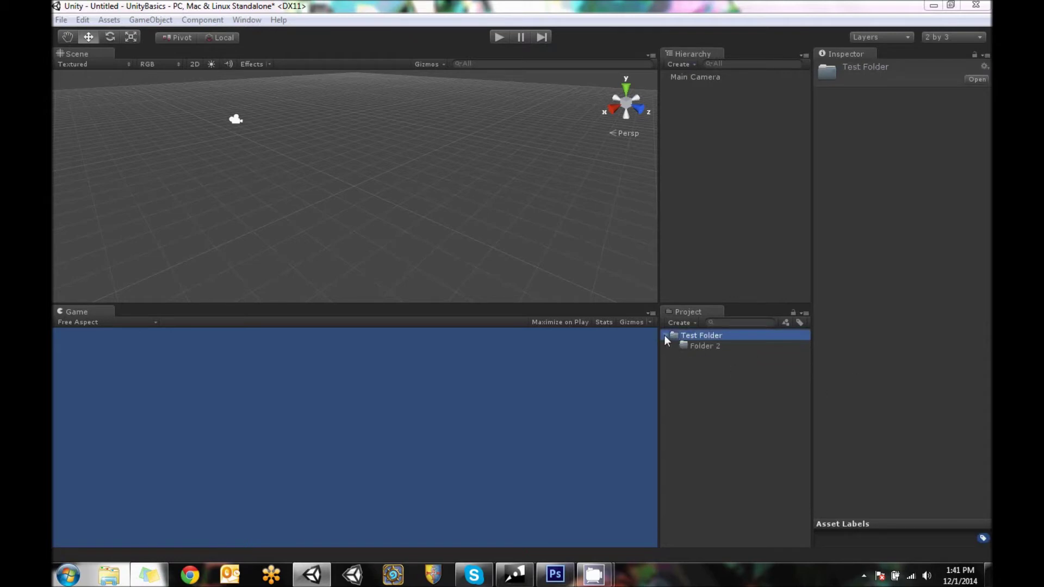
pyautogui.click(664, 335)
pyautogui.click(723, 399)
pyautogui.click(666, 336)
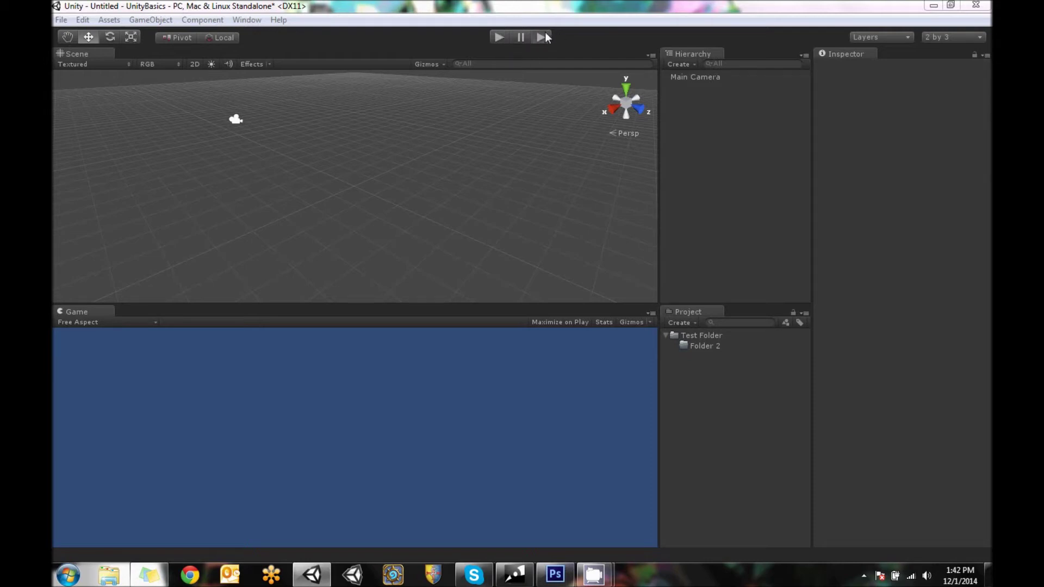
# - Play the scene, pause it, step one frame, stop, then select Main Camera in the Hierarchy
pyautogui.click(498, 37)
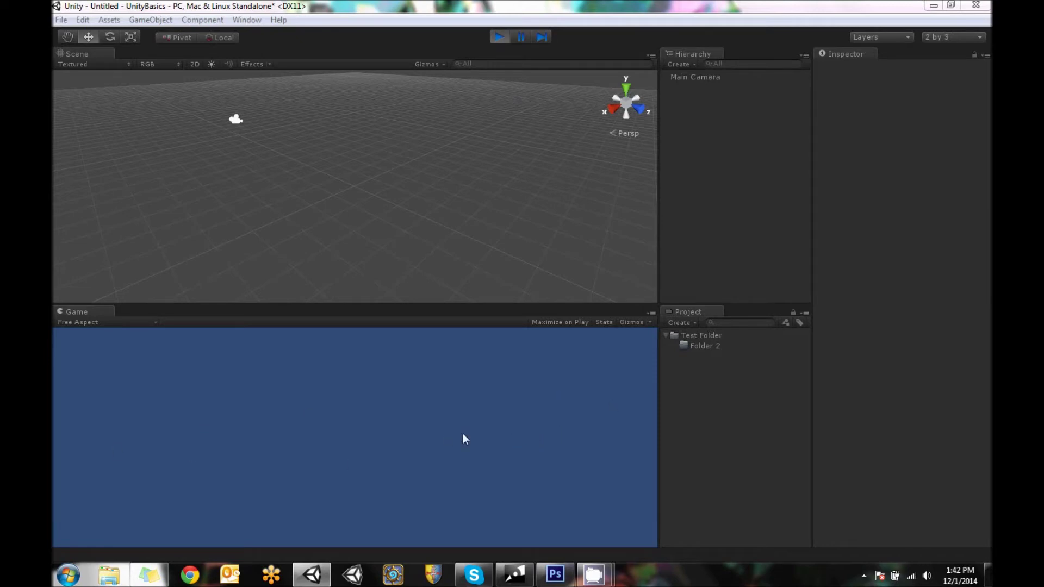
pyautogui.click(522, 40)
pyautogui.click(542, 38)
pyautogui.click(499, 36)
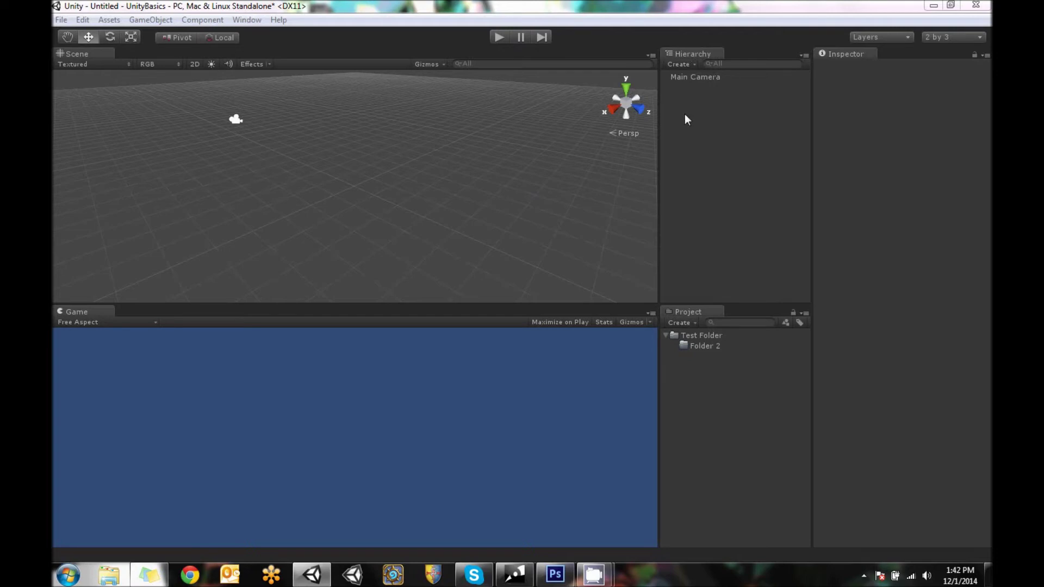
pyautogui.click(699, 76)
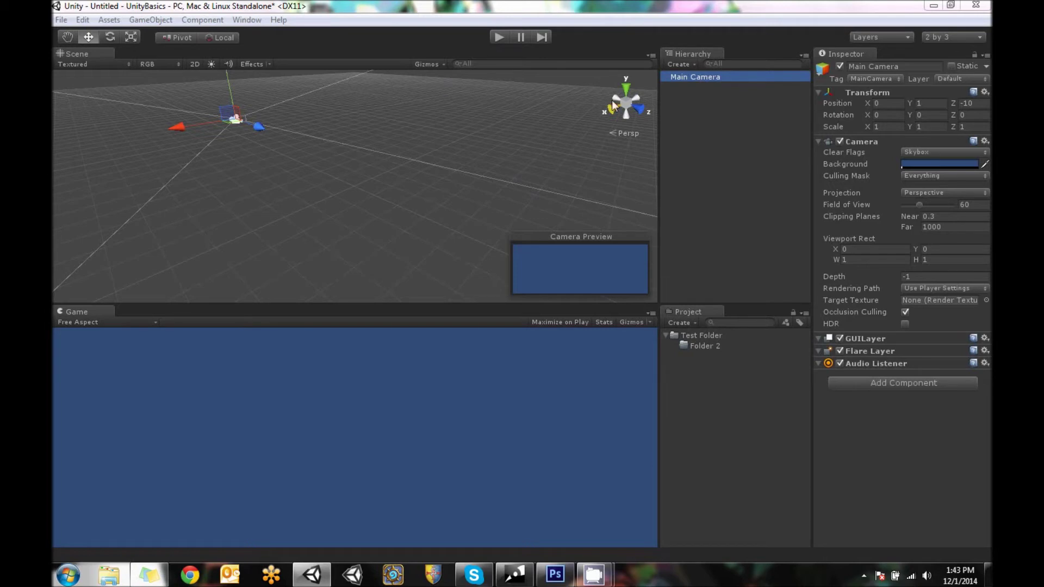
# - Pan the Scene view sideways and select the Main Camera with the Move tool
pyautogui.click(340, 185)
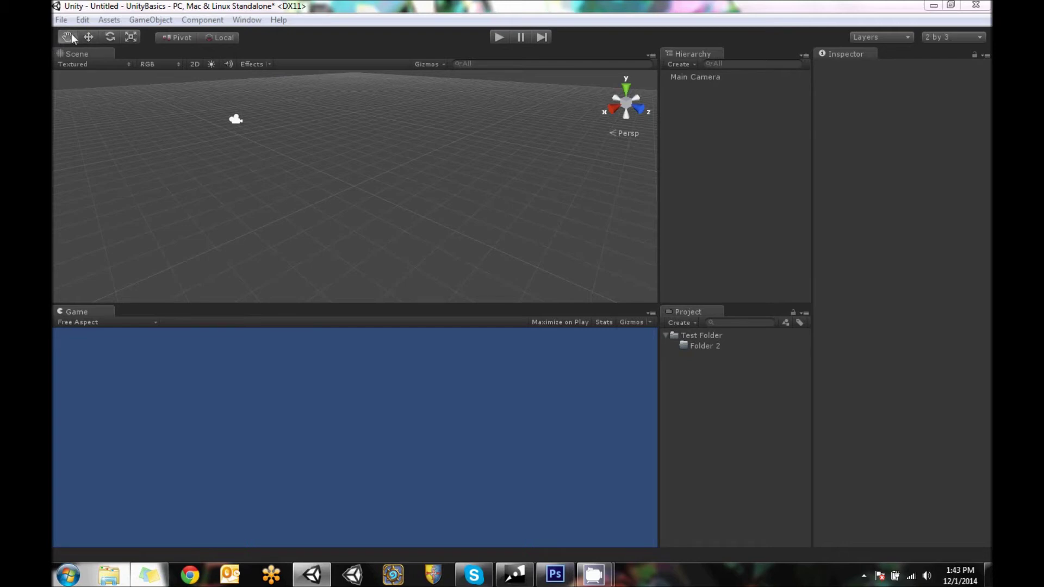
pyautogui.moveTo(291, 190); pyautogui.dragTo(343, 189)
pyautogui.click(89, 37)
pyautogui.click(267, 118)
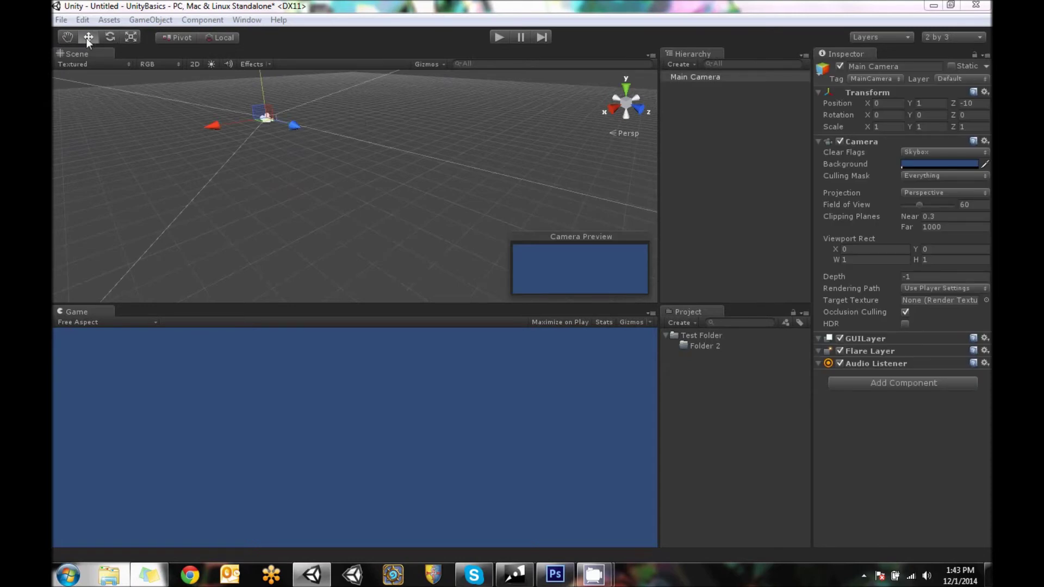
# - Try the Rotate and Scale tools, switch handles to Global, and return to Move
pyautogui.click(108, 37)
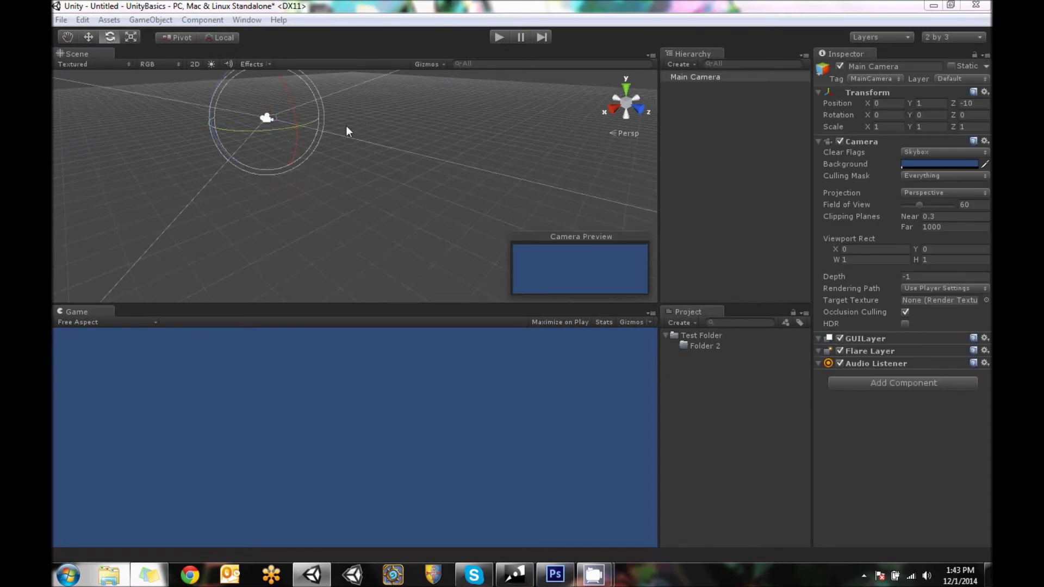
pyautogui.click(132, 38)
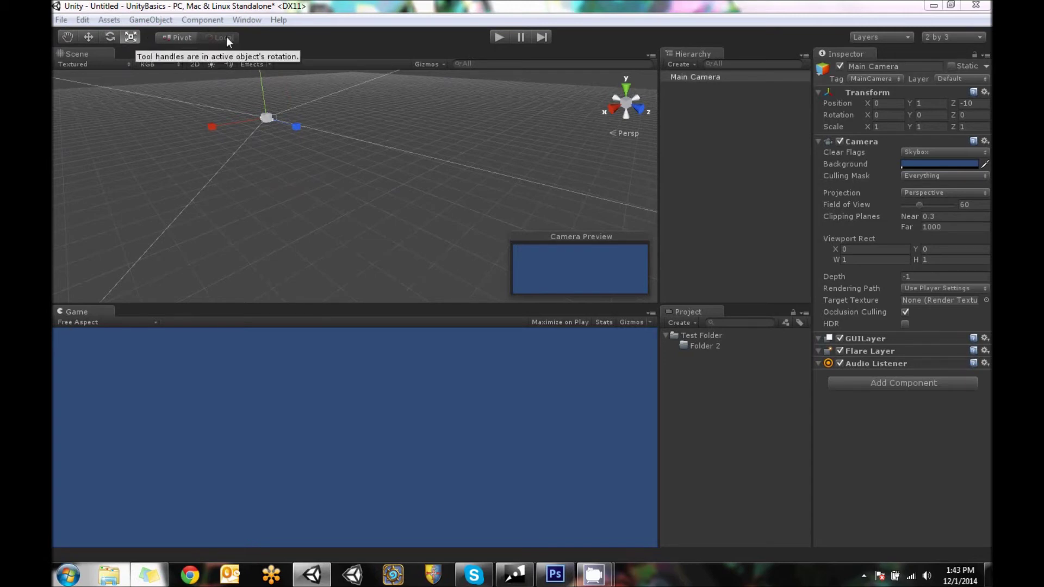
pyautogui.click(177, 36)
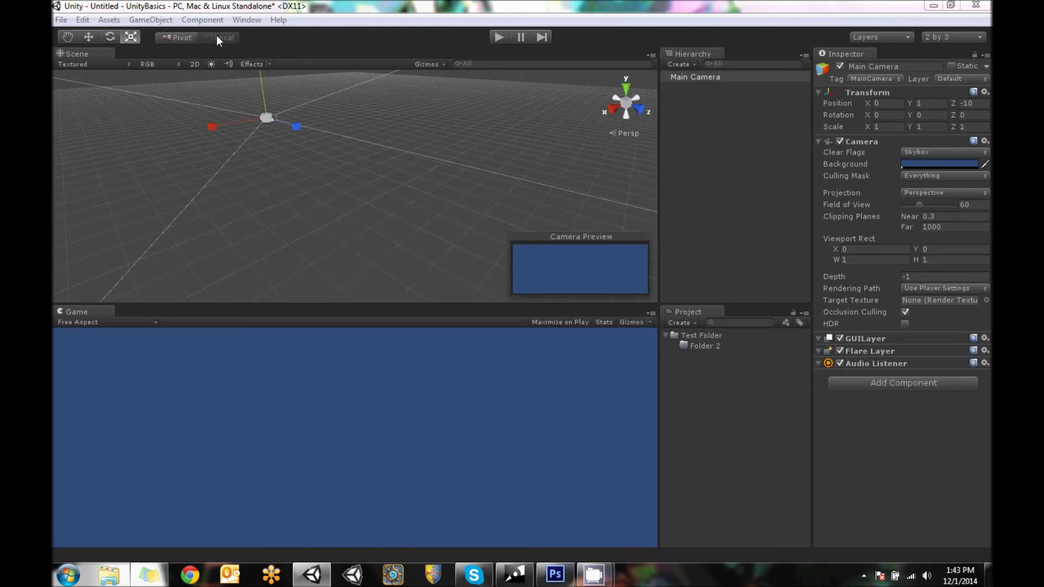
pyautogui.click(88, 37)
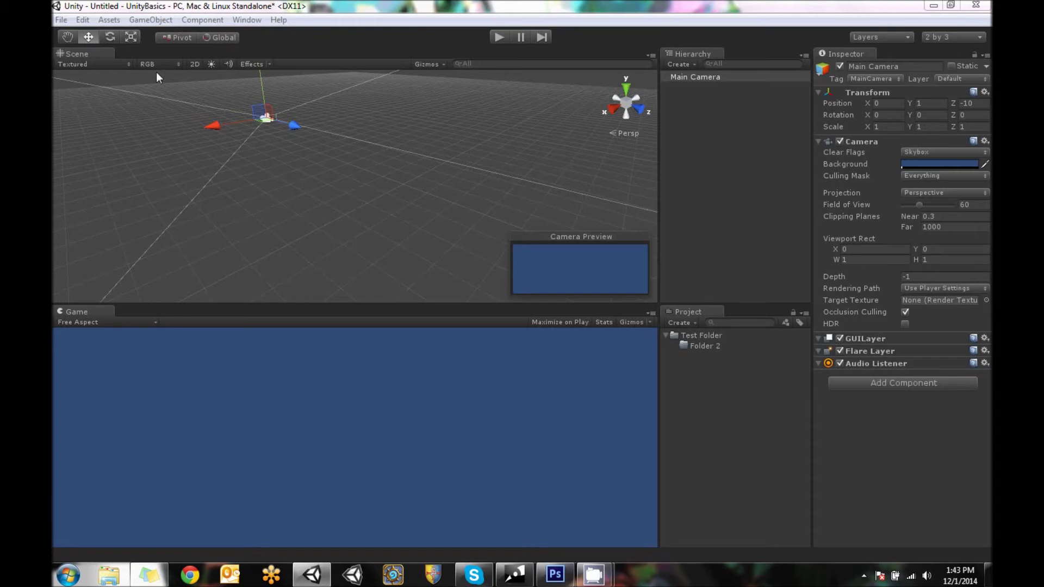
# - Tilt the Main Camera on X with the Rotate tool, comparing Global and Local rings
pyautogui.click(109, 37)
pyautogui.moveTo(290, 94); pyautogui.dragTo(317, 163)
pyautogui.keyDown('alt'); pyautogui.moveTo(210, 186); pyautogui.dragTo(425, 223); pyautogui.keyUp('alt')
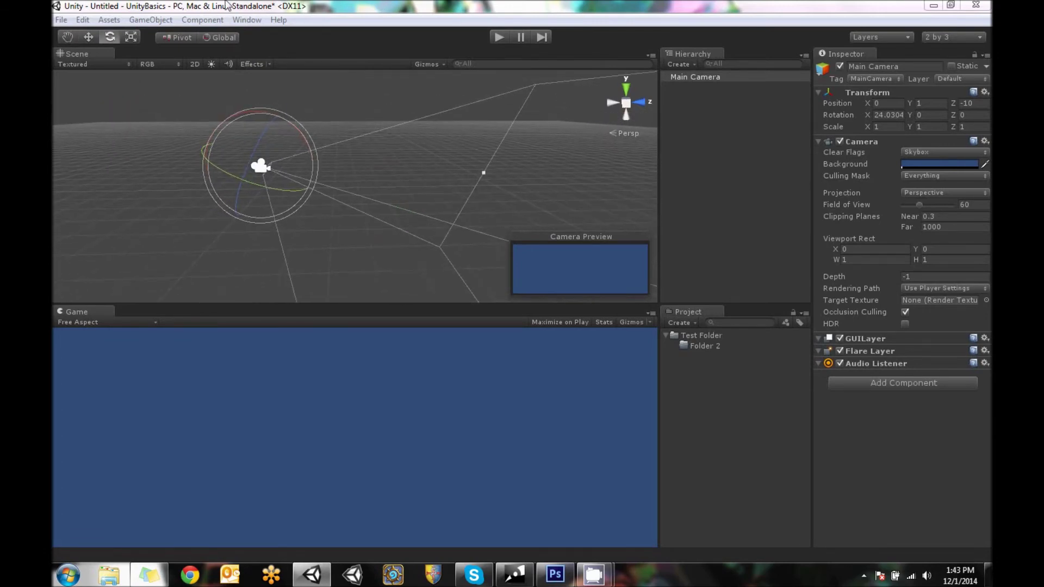
pyautogui.click(221, 37)
pyautogui.click(225, 39)
pyautogui.moveTo(363, 154)
pyautogui.mouseDown(button='right')
pyautogui.moveTo(337, 159)
pyautogui.moveTo(369, 166)
pyautogui.mouseUp(button='right')
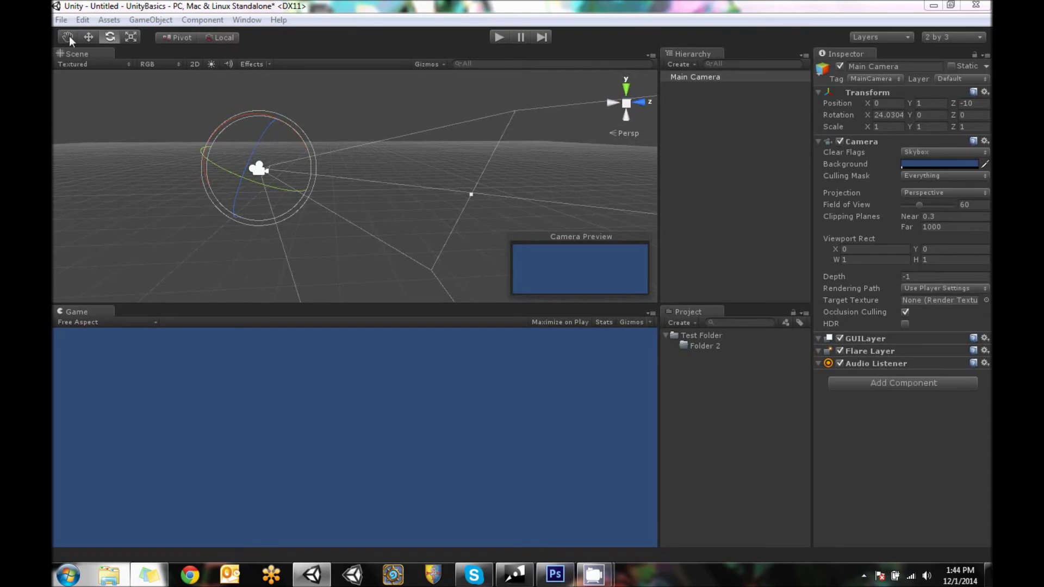
# - Drag the move gizmo to place the camera at Y 0.81374, Z -11.183, then deselect it
pyautogui.click(88, 37)
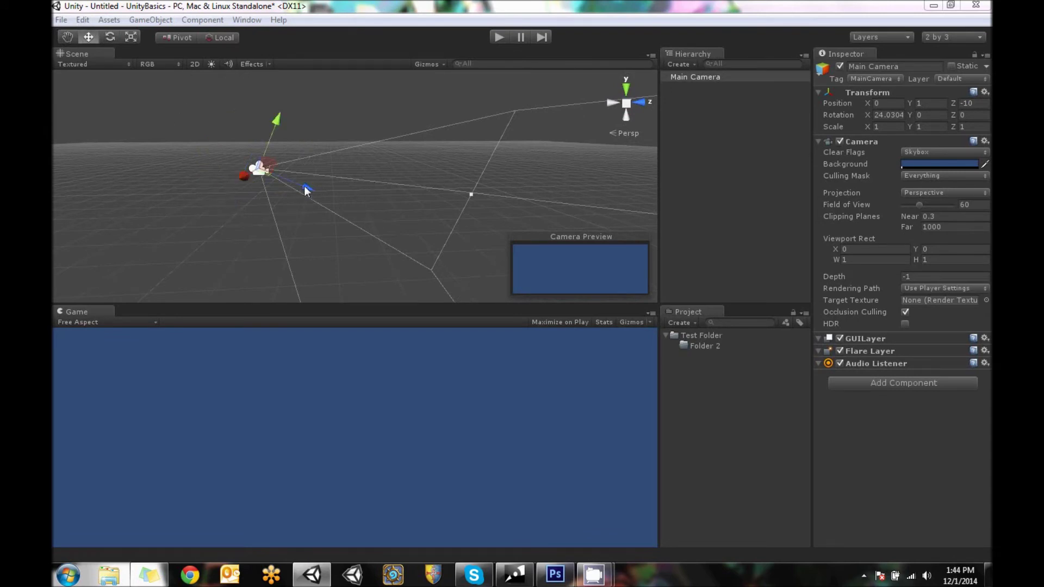
pyautogui.moveTo(304, 186); pyautogui.dragTo(269, 169)
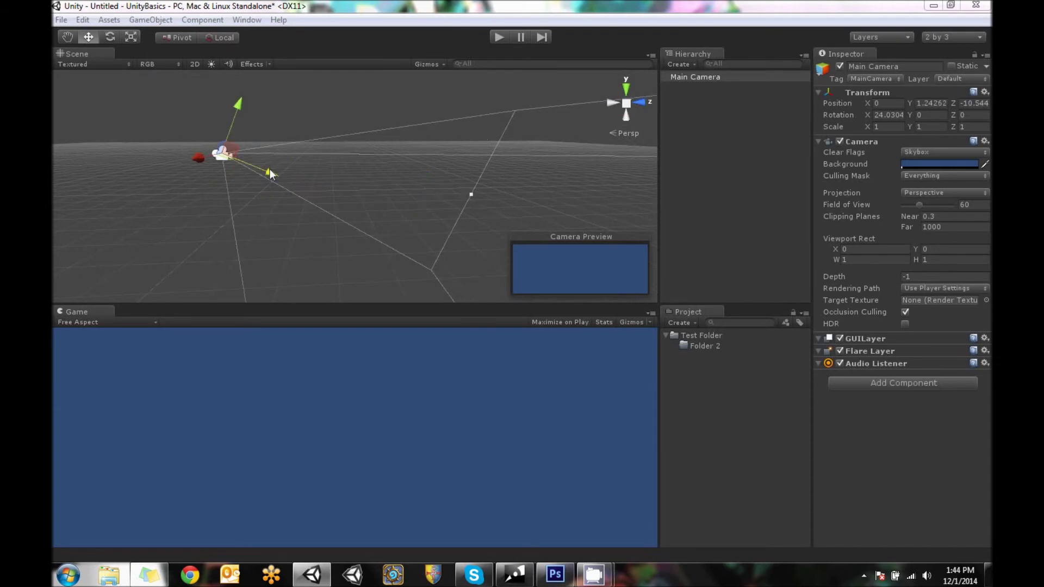
pyautogui.click(225, 38)
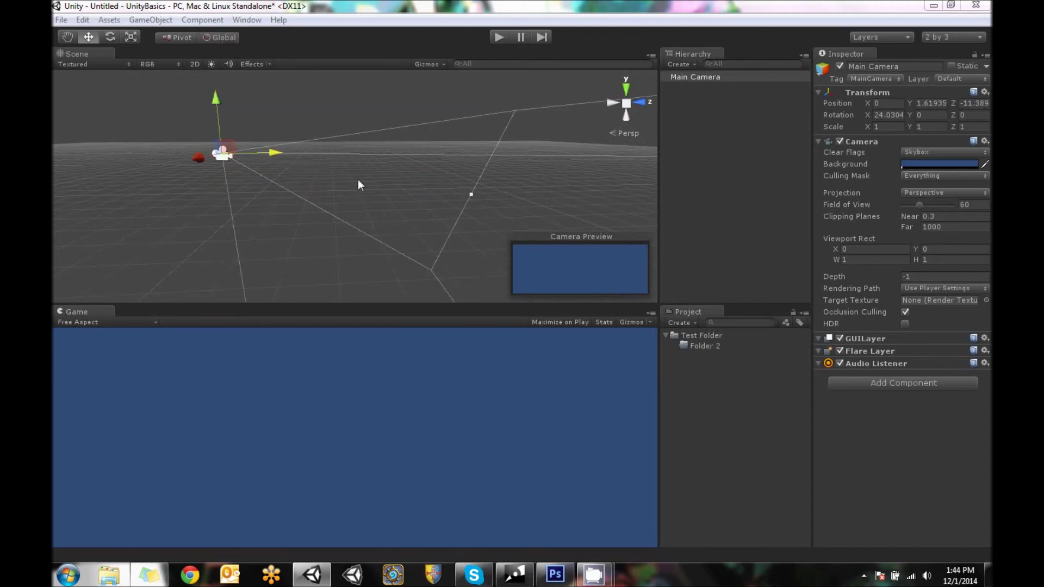
pyautogui.moveTo(358, 180); pyautogui.dragTo(373, 202, button='right')
pyautogui.moveTo(204, 100); pyautogui.dragTo(275, 174)
pyautogui.moveTo(275, 174); pyautogui.dragTo(342, 157, button='right')
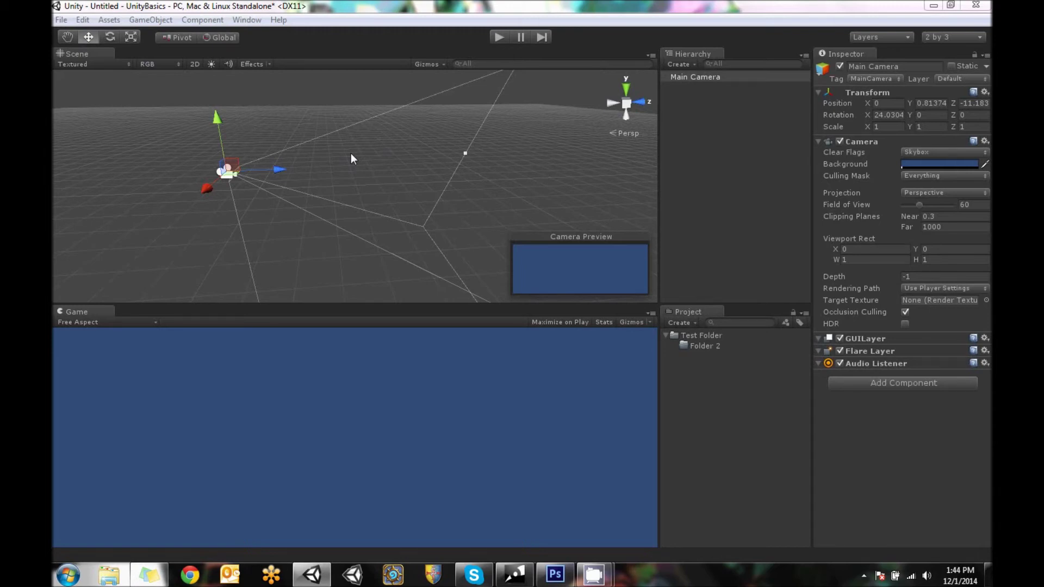
pyautogui.click(223, 38)
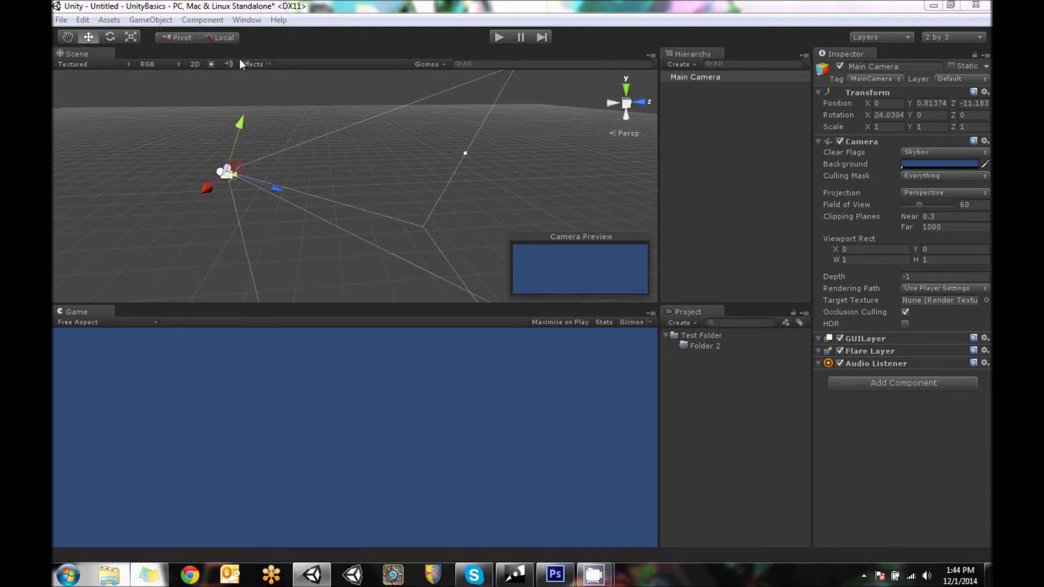
pyautogui.moveTo(338, 109); pyautogui.dragTo(393, 175, button='right')
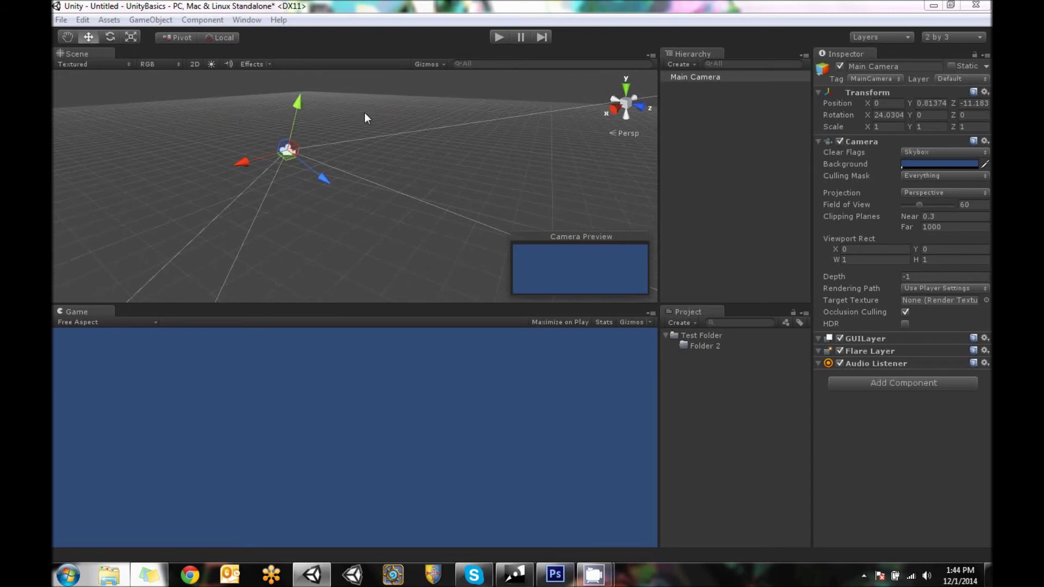
pyautogui.click(426, 112)
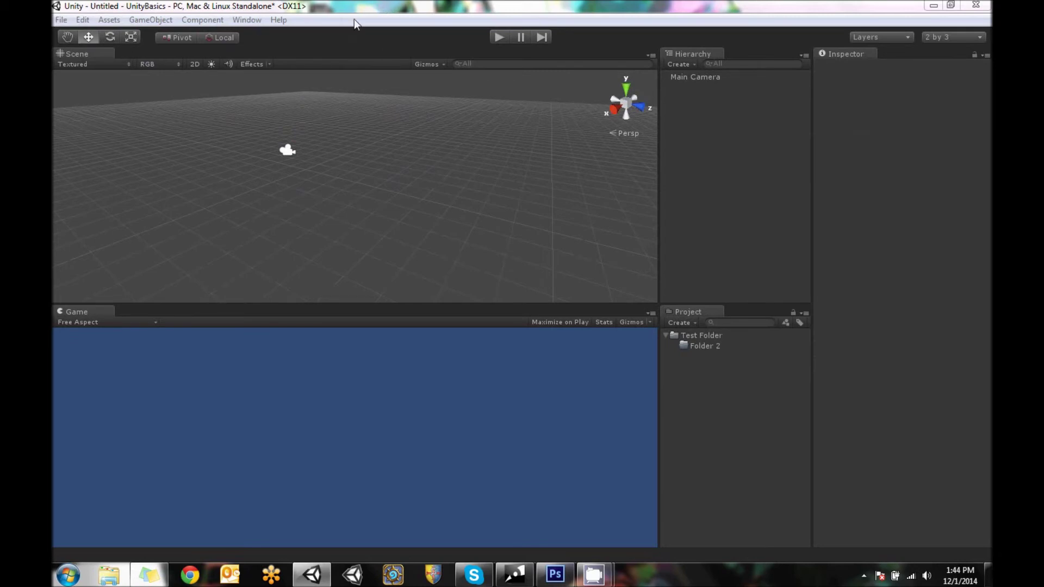
pyautogui.click(62, 21)
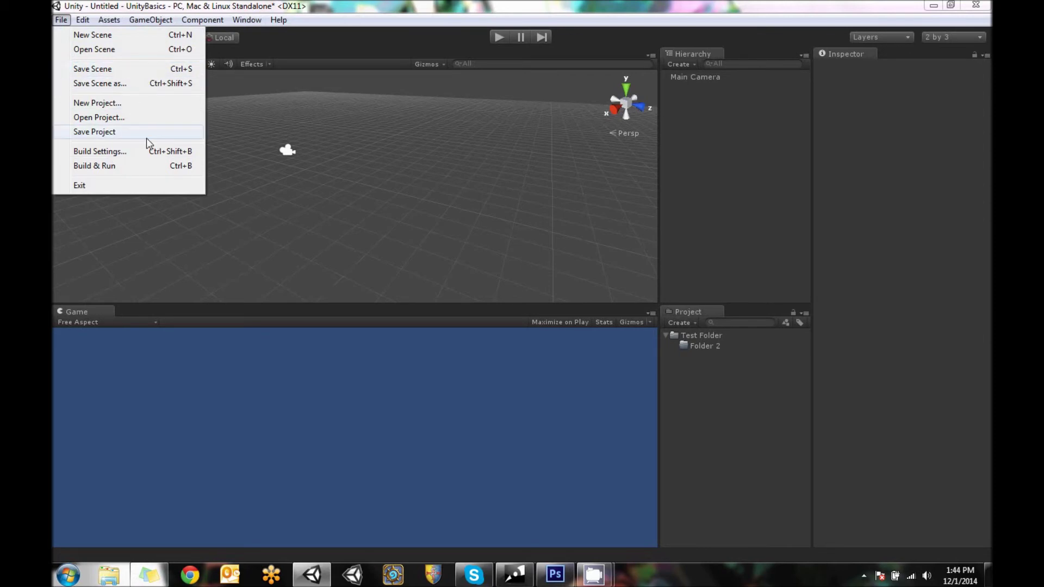
pyautogui.click(102, 151)
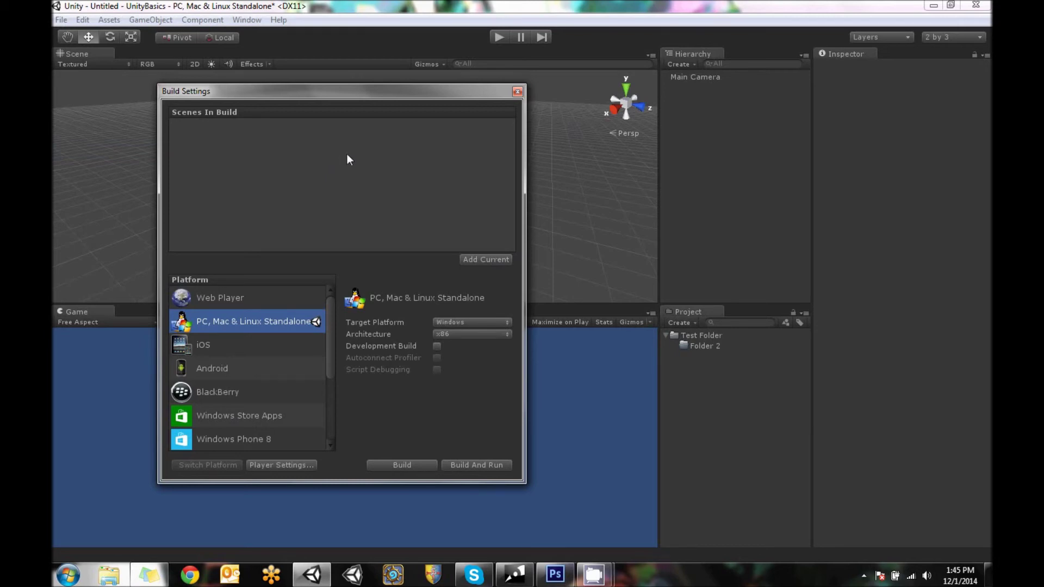
pyautogui.click(517, 92)
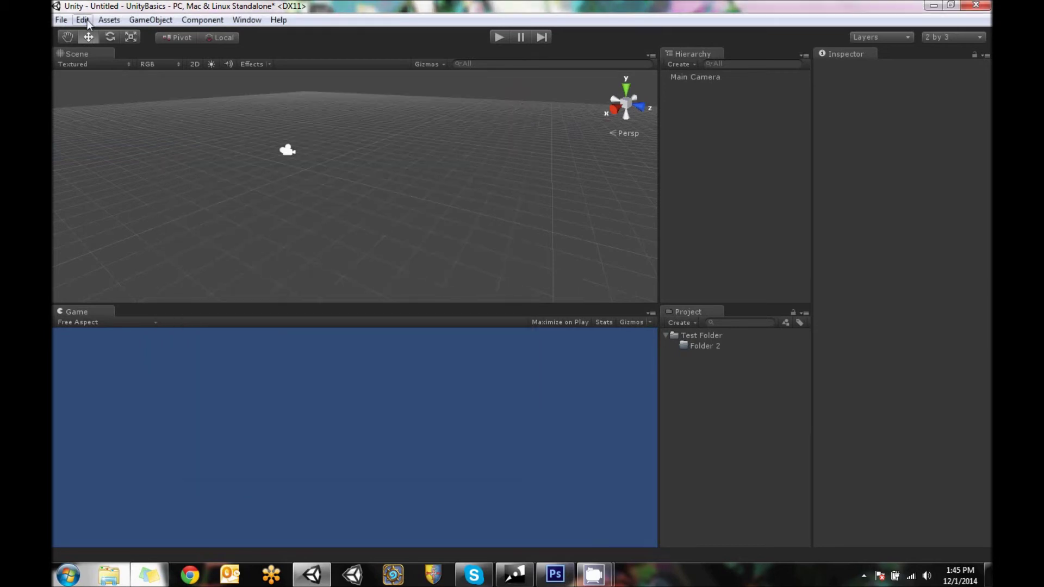
# - Browse Edit's Project Settings and Network Emulation, then Assets' Import Package and Create submenus
pyautogui.click(83, 20)
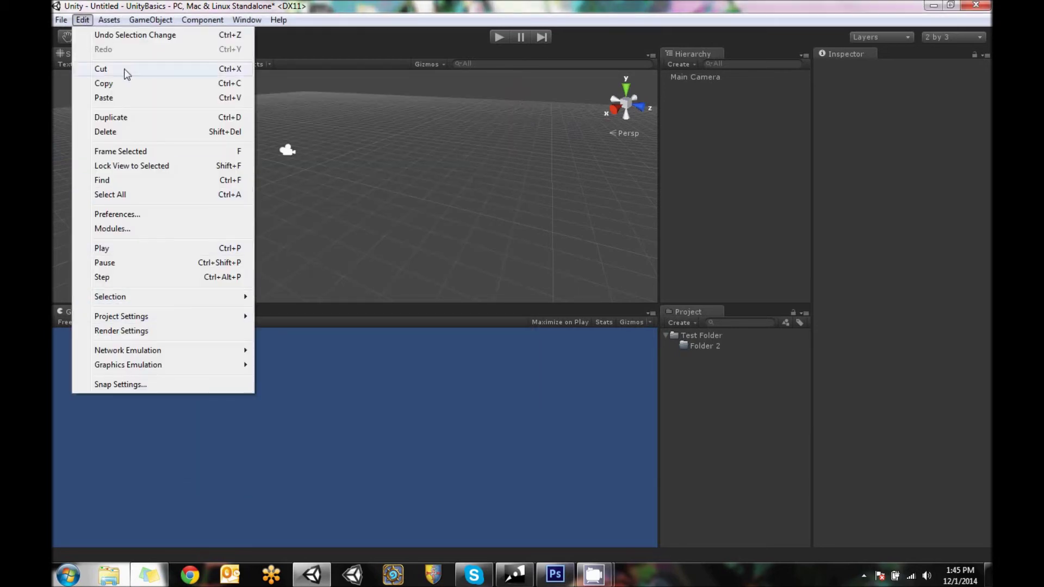
pyautogui.moveTo(170, 324)
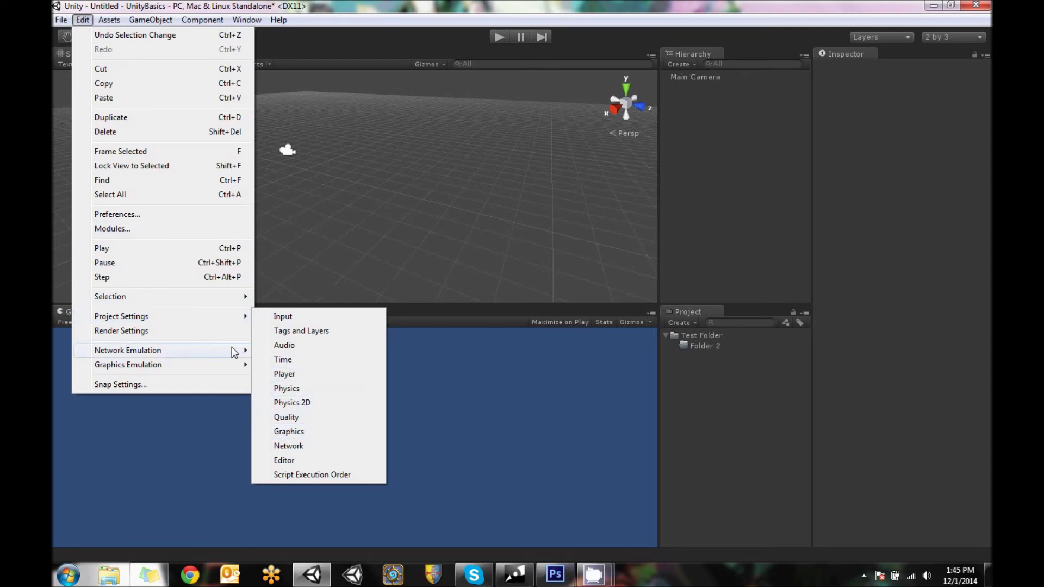
pyautogui.moveTo(199, 357)
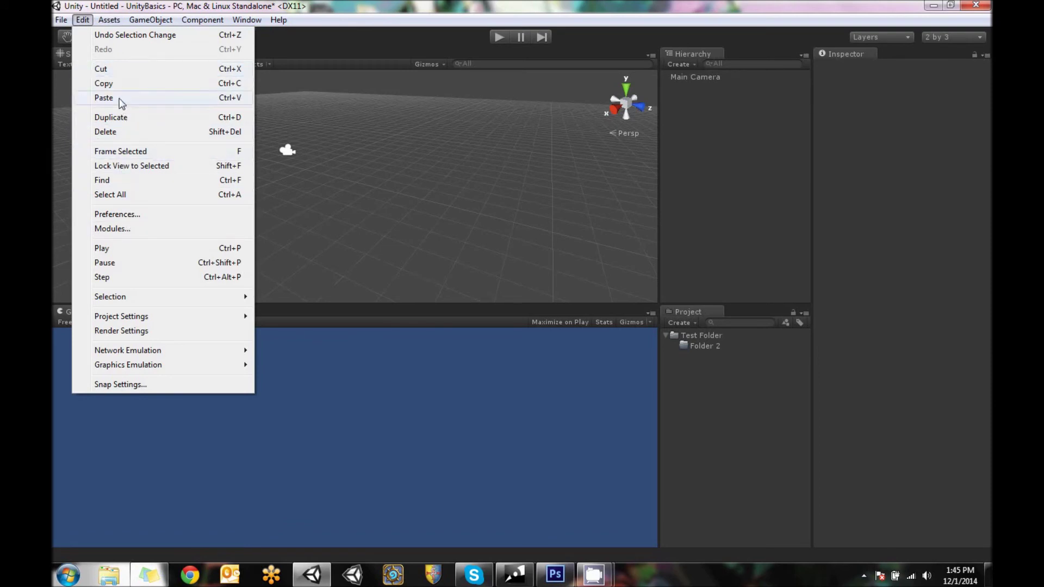
pyautogui.moveTo(105, 28)
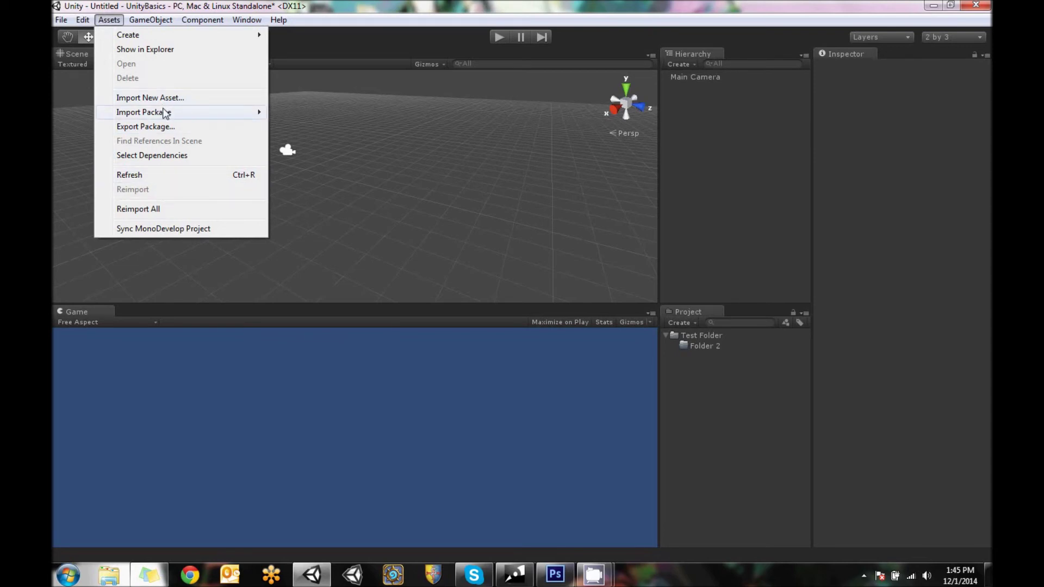
pyautogui.moveTo(151, 20)
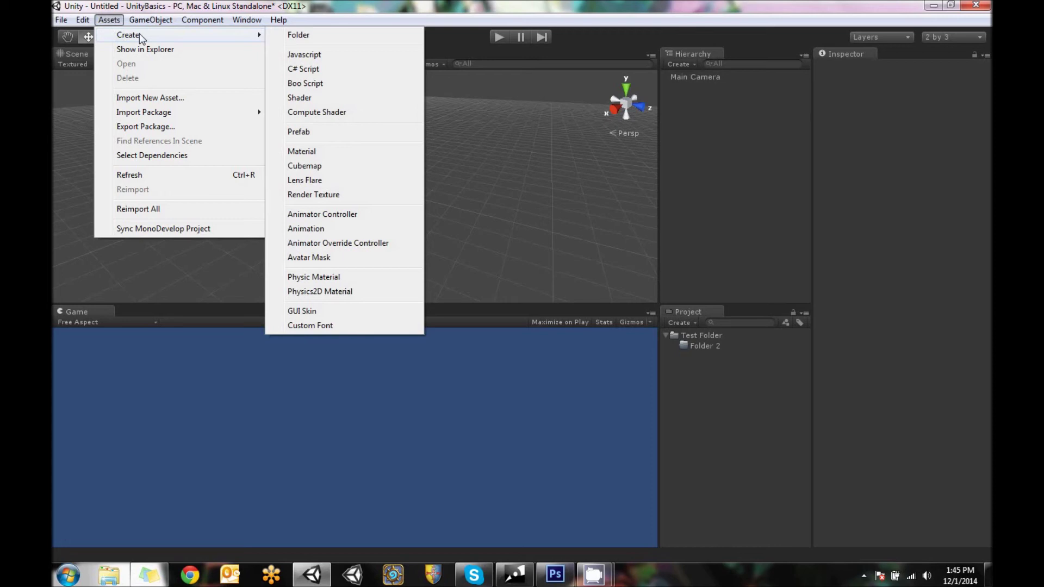
pyautogui.moveTo(152, 20)
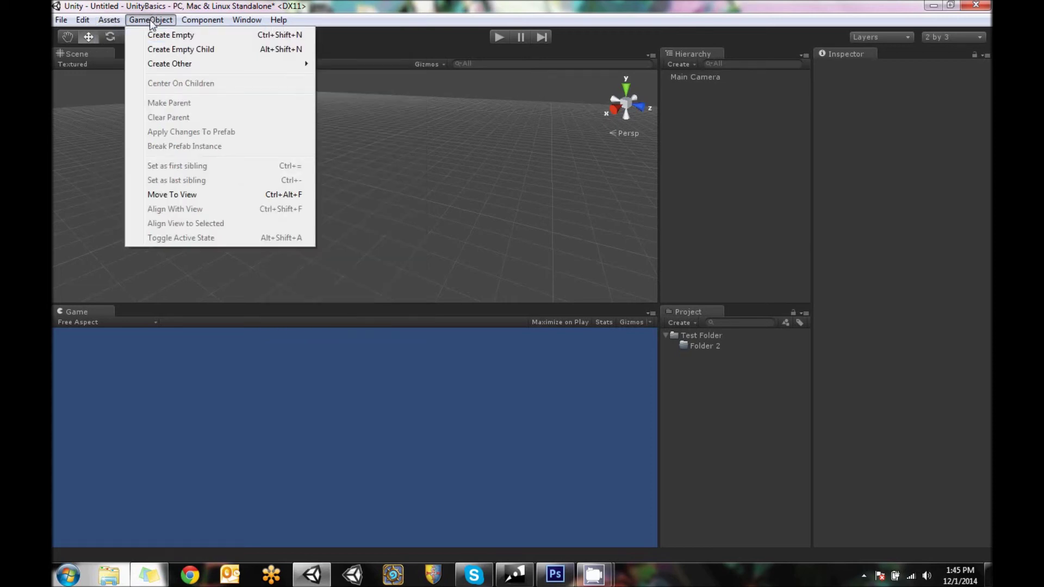
# - Create an empty GameObject and add a Camera component to it
pyautogui.click(175, 35)
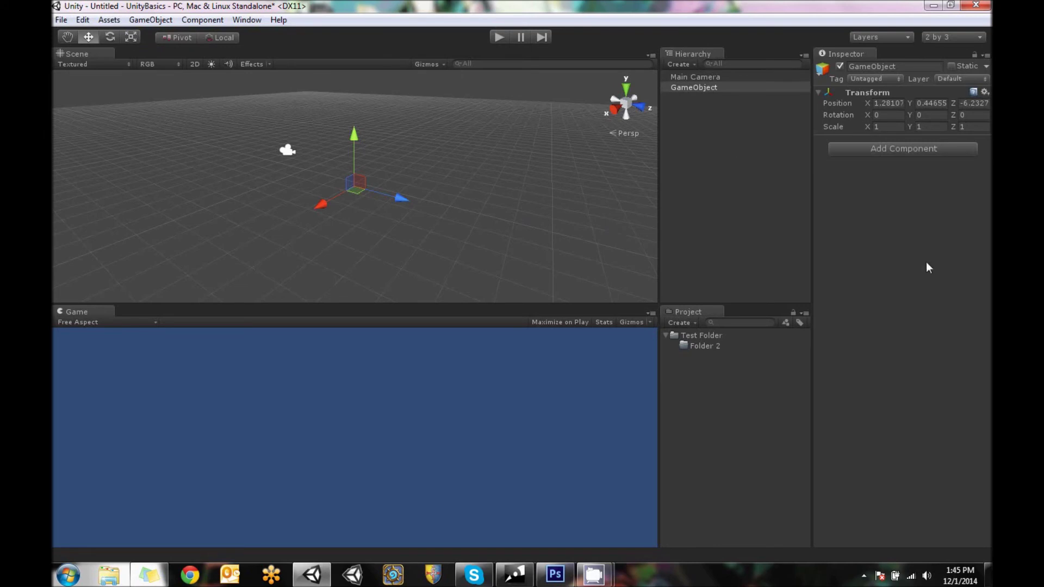
pyautogui.click(947, 147)
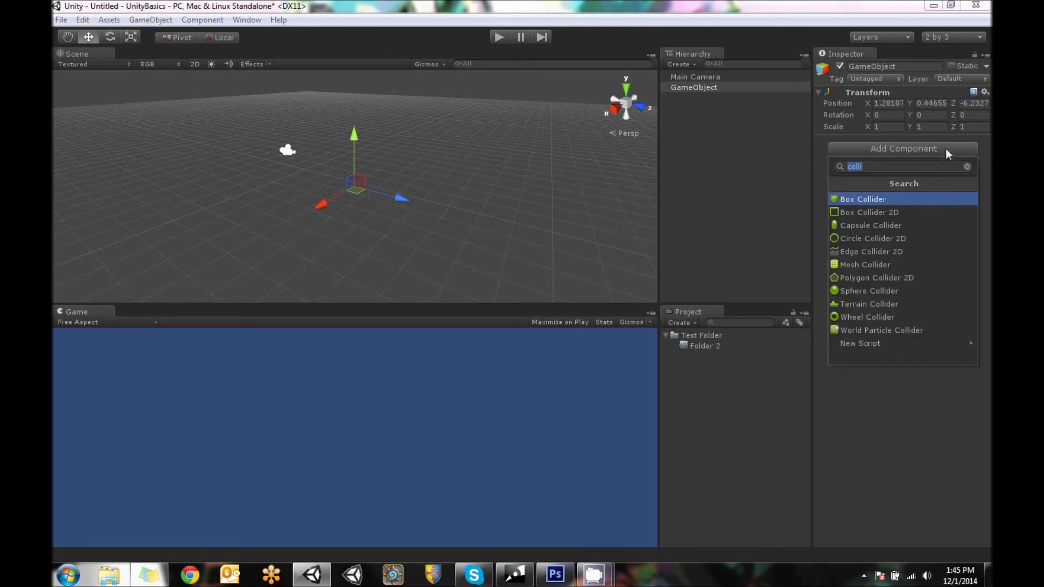
pyautogui.write('cam')
pyautogui.click(880, 199)
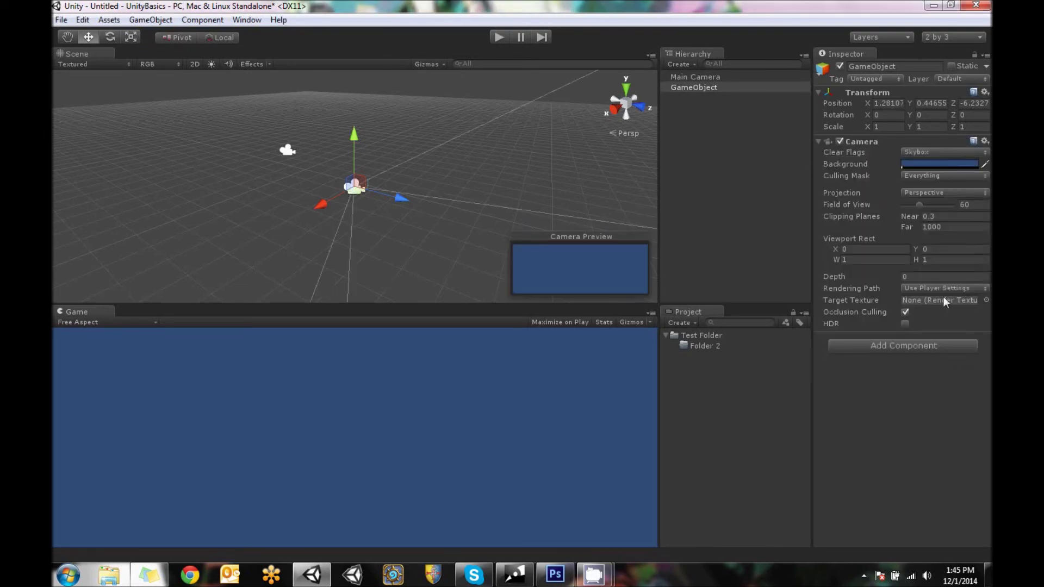
# - Compare the Main Camera with GameObject, then play and stop the scene
pyautogui.click(700, 77)
pyautogui.click(700, 88)
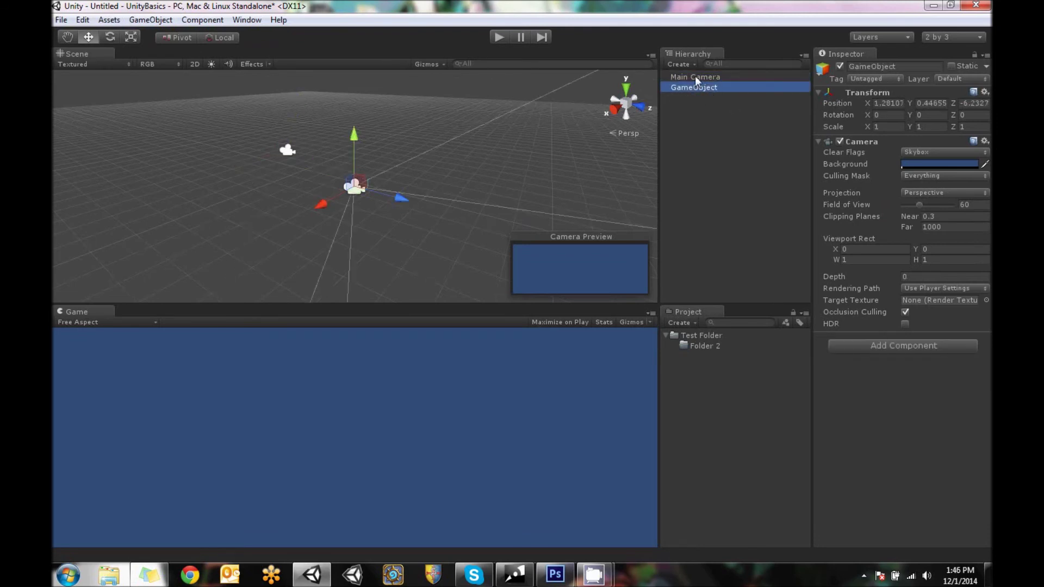
pyautogui.click(696, 77)
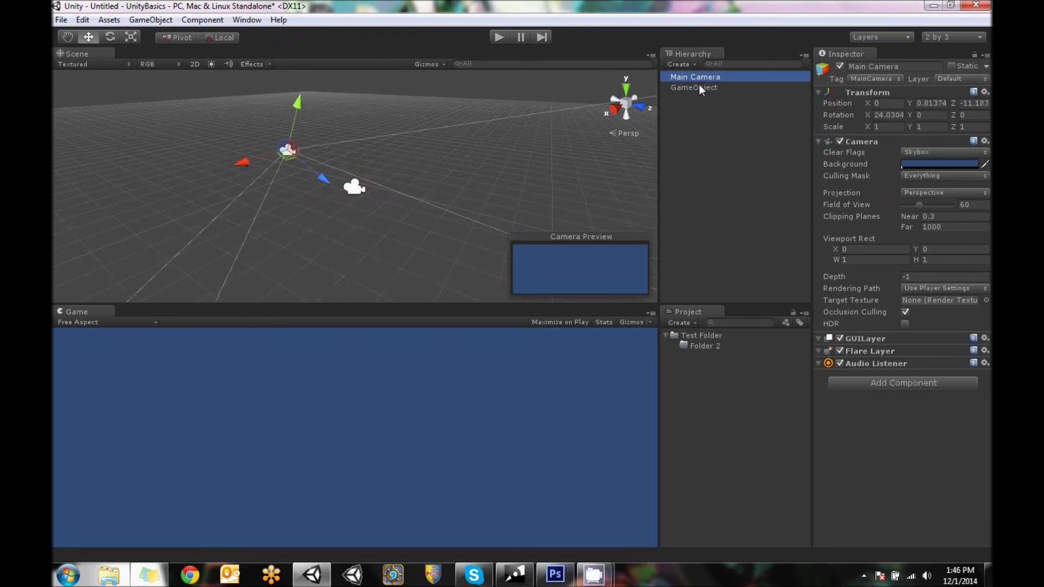
pyautogui.click(497, 37)
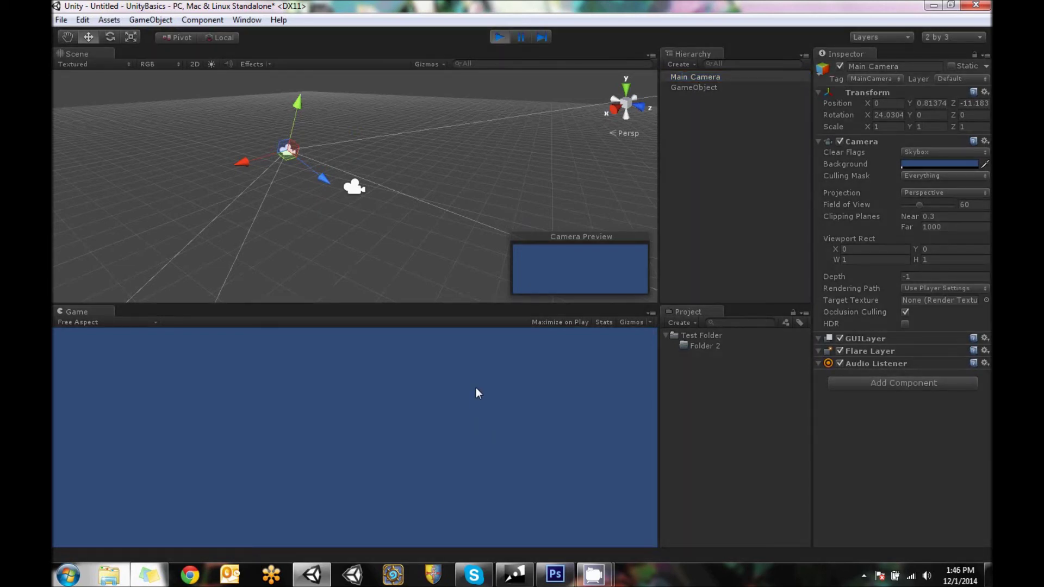
pyautogui.click(503, 37)
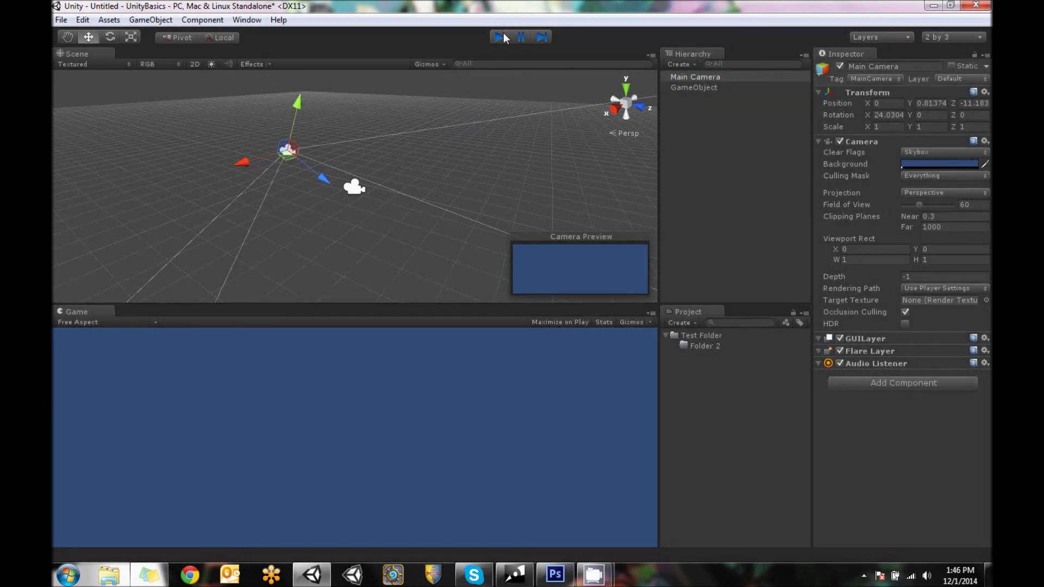
pyautogui.click(706, 87)
pyautogui.click(702, 77)
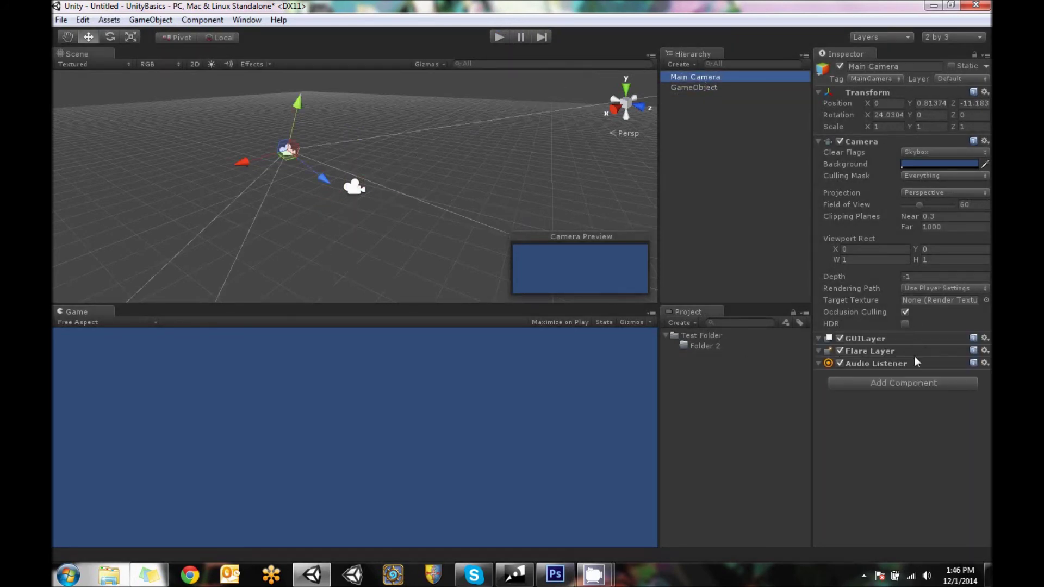
pyautogui.click(694, 86)
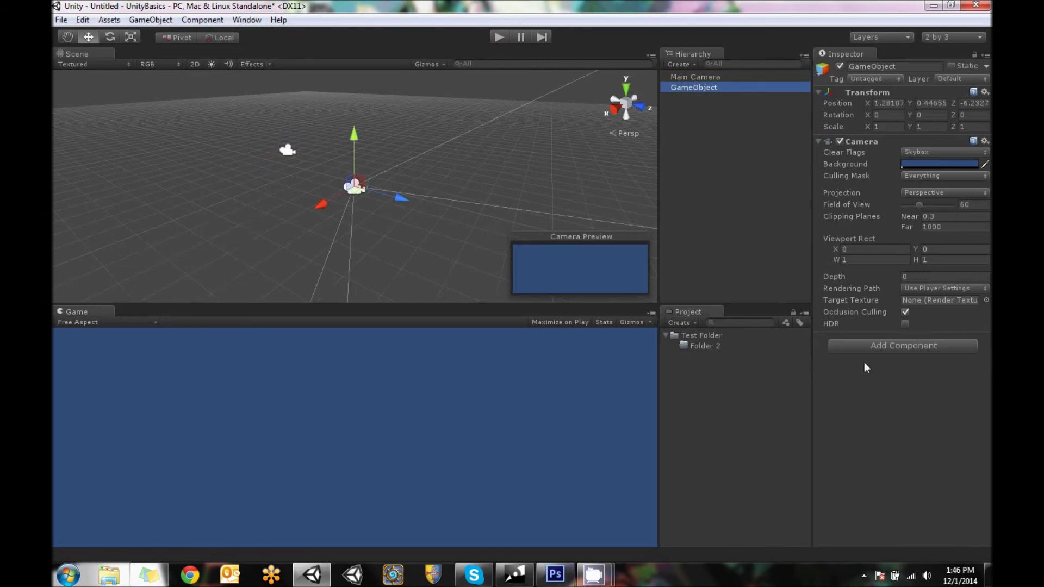
# - Add an Audio Listener to GameObject, play, and read the two-audio-listeners warning in Console
pyautogui.click(896, 348)
pyautogui.write('aui')
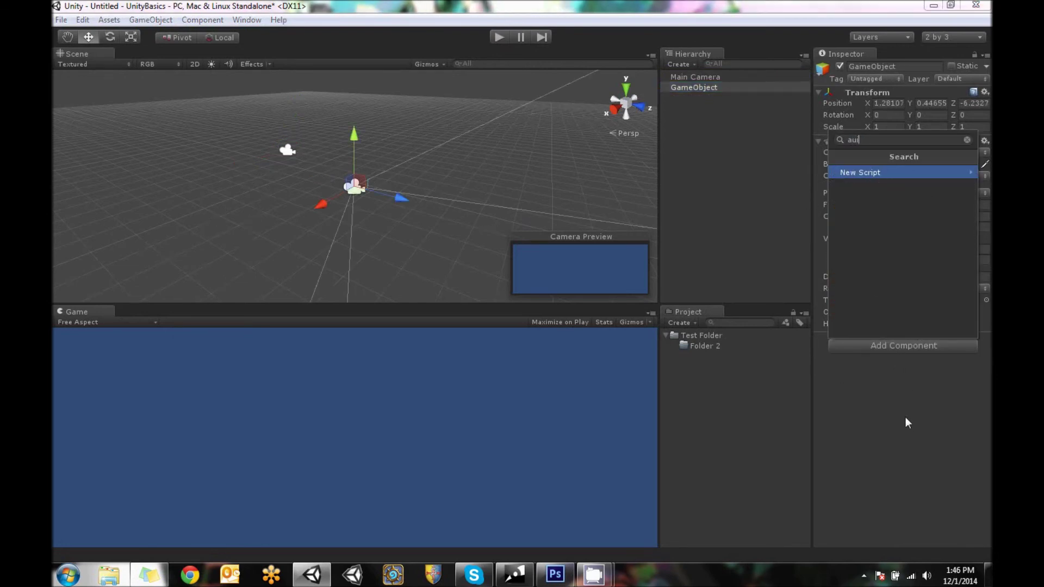
pyautogui.press('BackSpace')
pyautogui.write('diol')
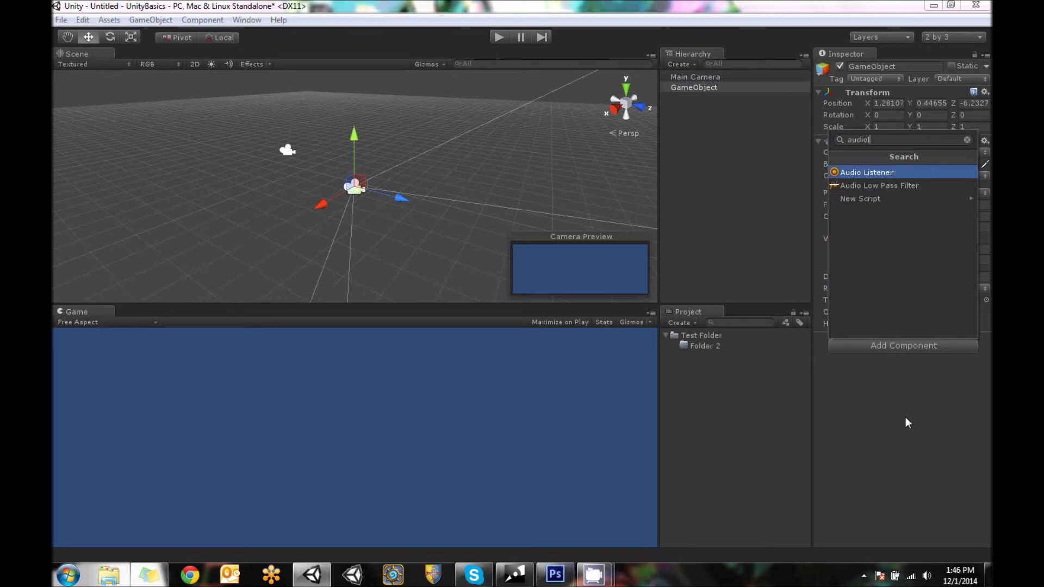
pyautogui.click(883, 173)
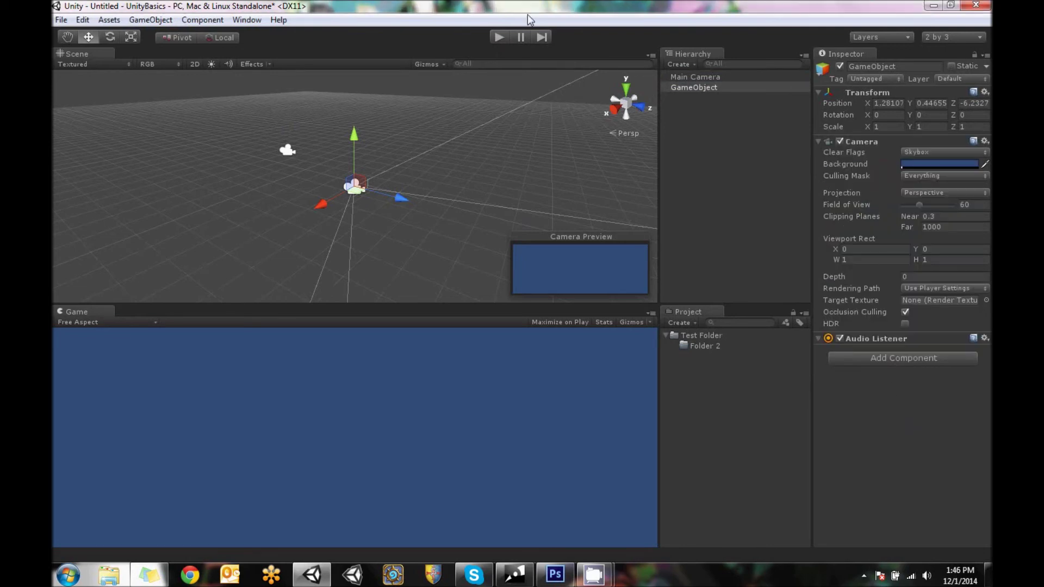
pyautogui.click(498, 35)
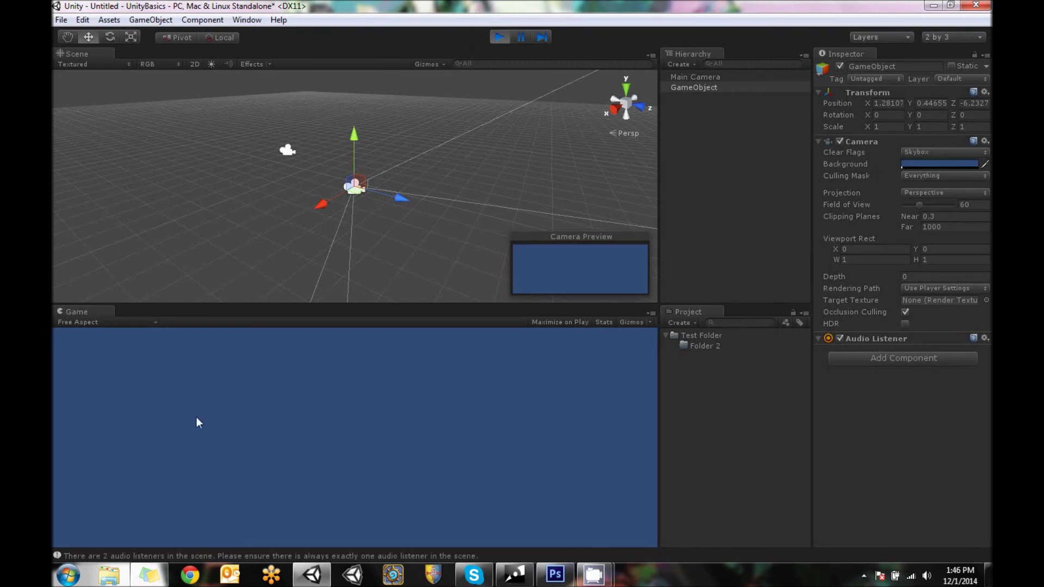
pyautogui.click(165, 559)
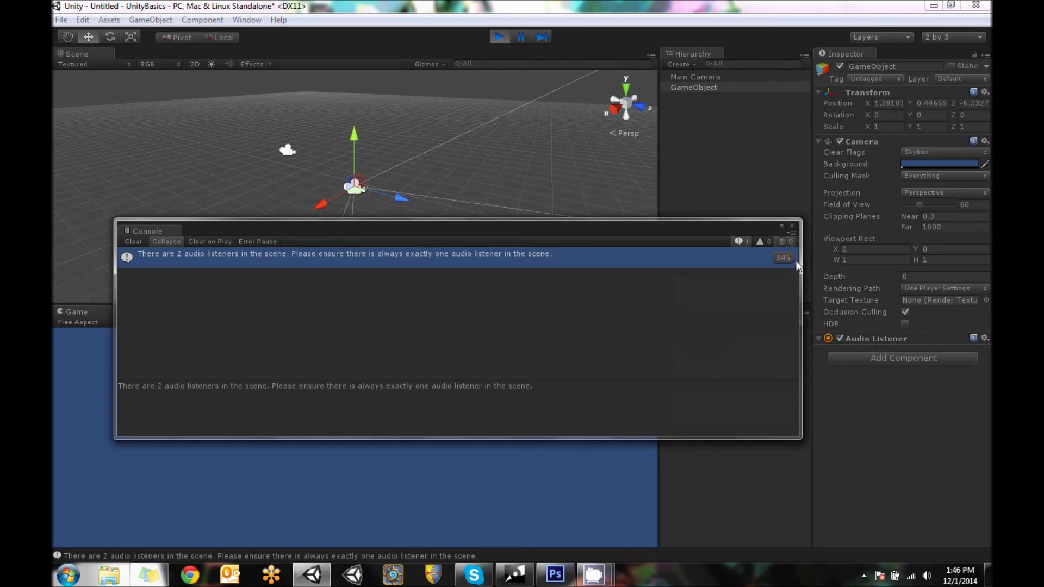
pyautogui.click(792, 225)
# - Stop playback, delete the extra GameObject from the Hierarchy, and select the Main Camera
pyautogui.click(499, 37)
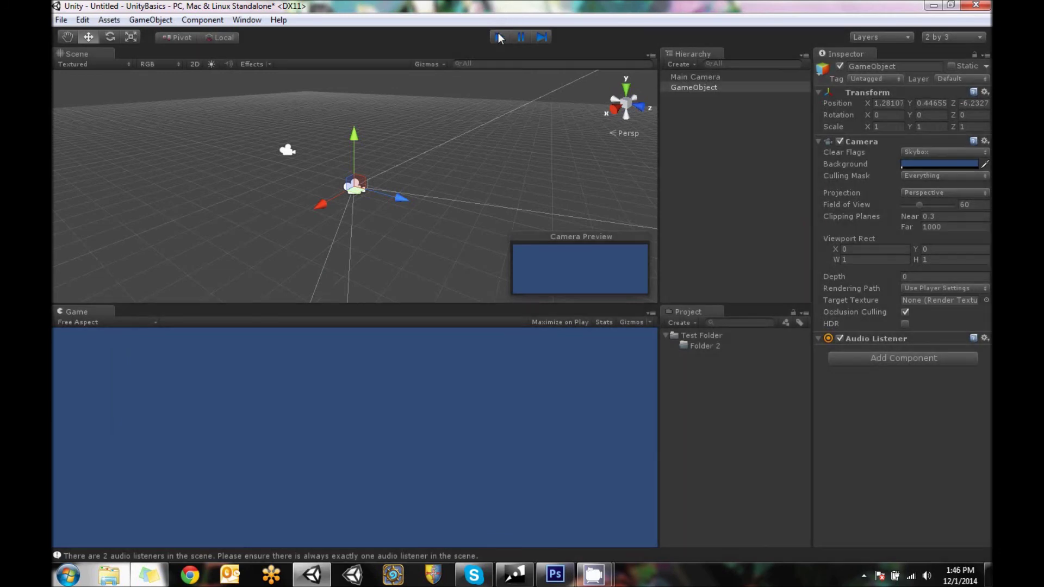
pyautogui.rightClick(714, 88)
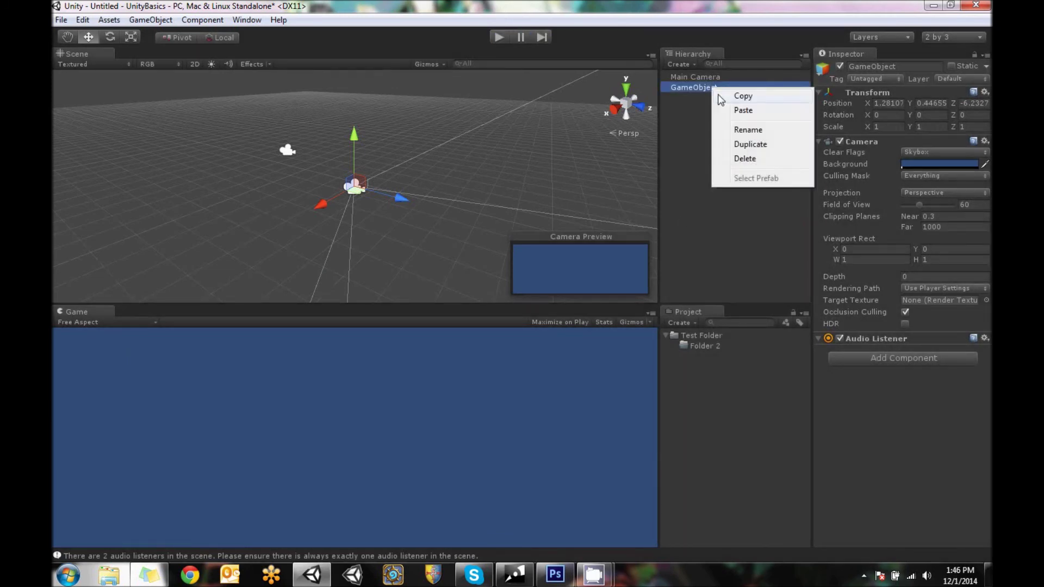
pyautogui.click(759, 158)
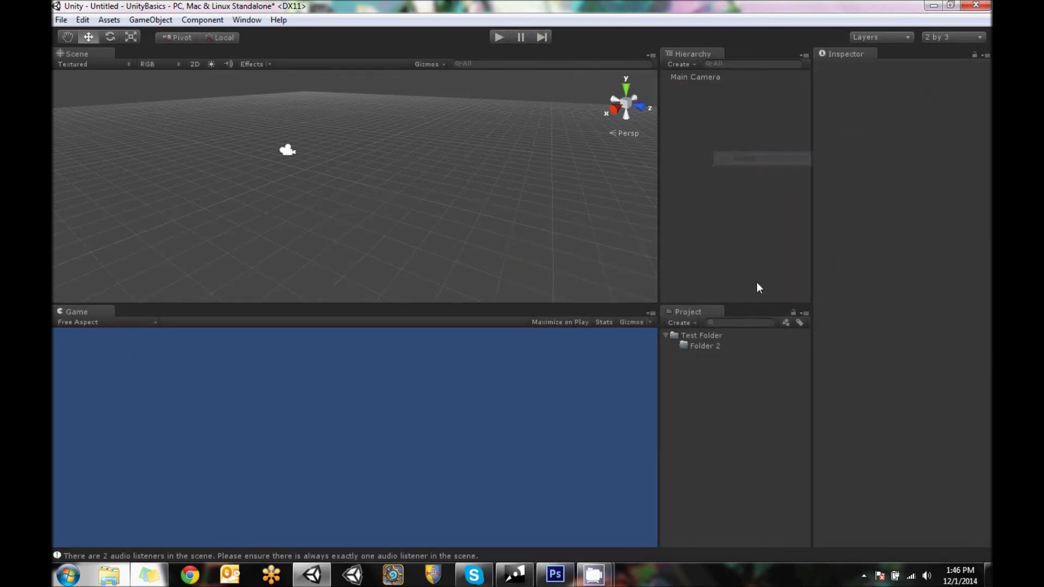
pyautogui.click(701, 76)
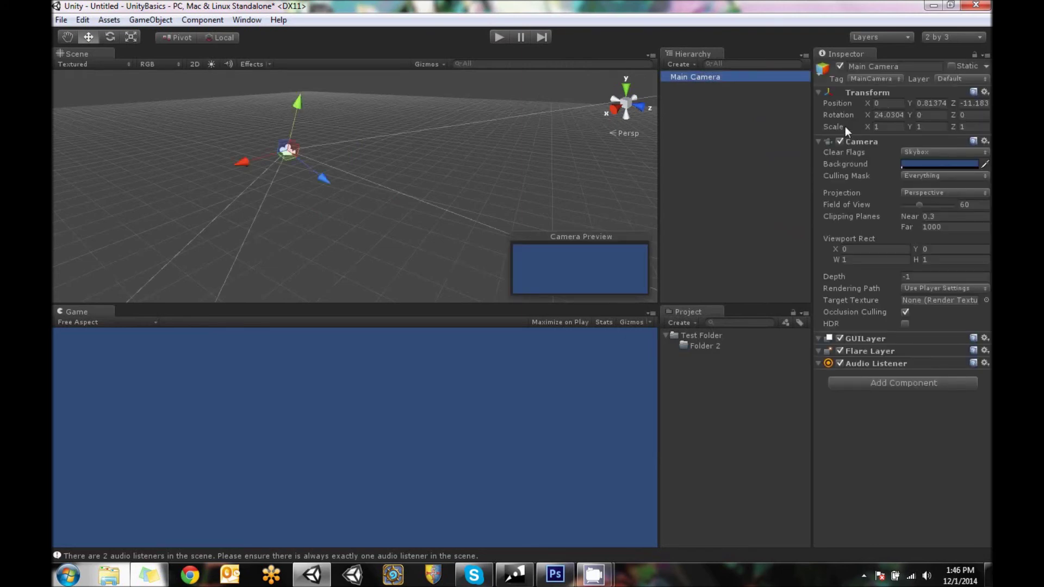
# - Set the Main Camera's Rotation X to 0 and Position to Y 1, Z -10
pyautogui.click(888, 114)
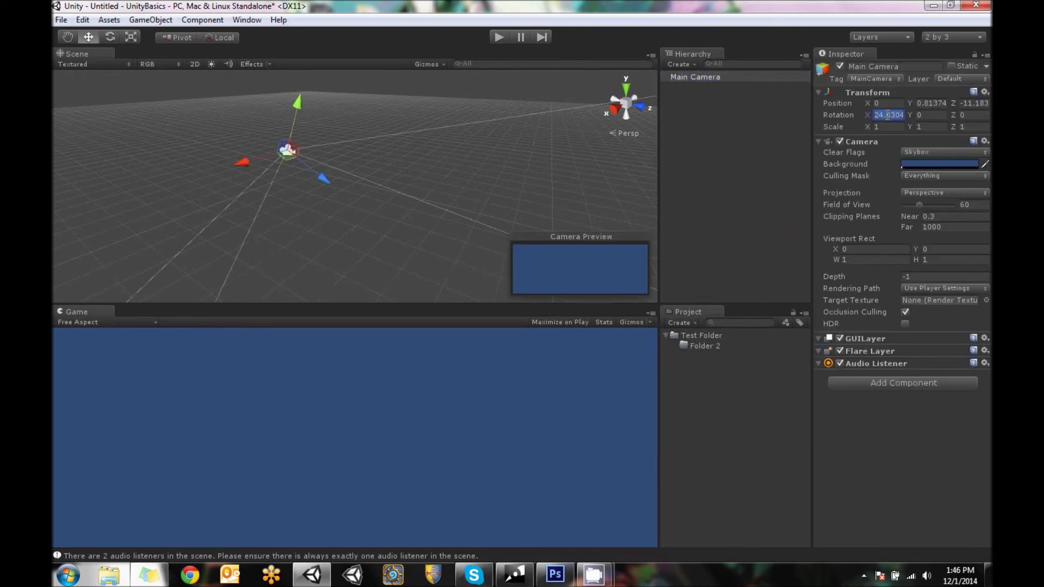
pyautogui.write('0')
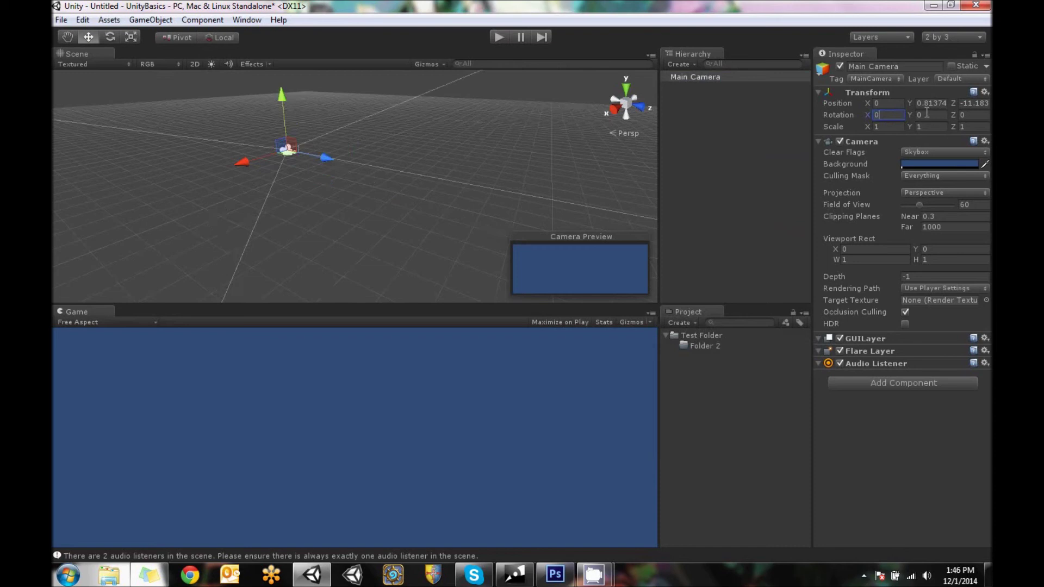
pyautogui.click(977, 103)
pyautogui.write('10')
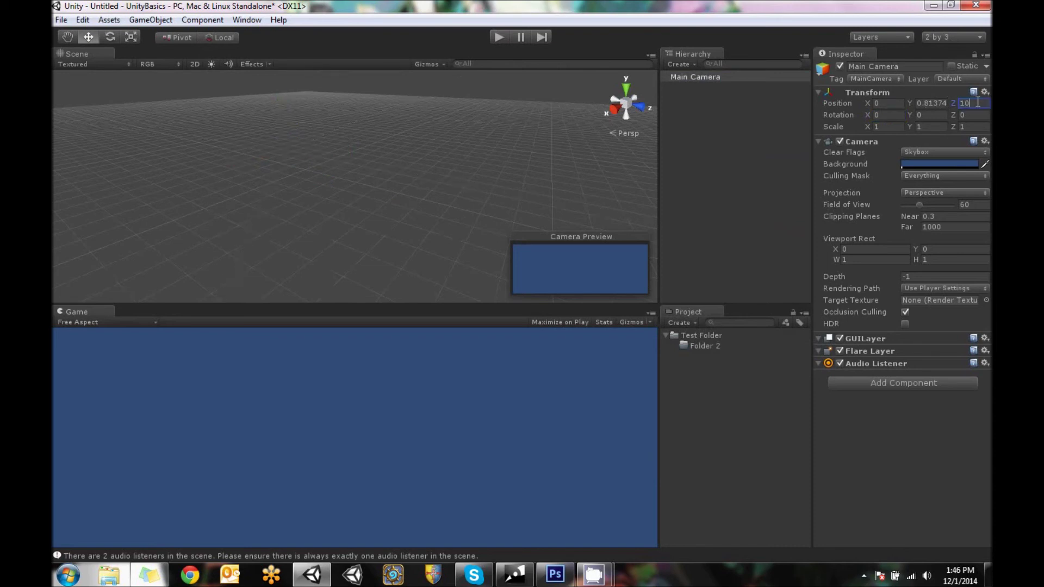
pyautogui.press('BackSpace')
pyautogui.press('BackSpace')
pyautogui.write('-10')
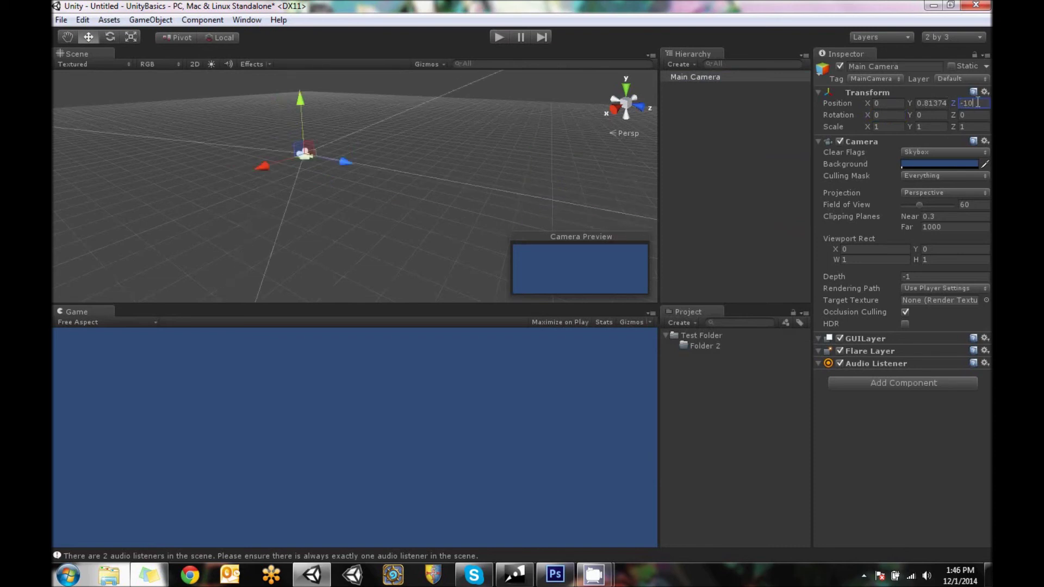
pyautogui.click(940, 101)
pyautogui.write('1')
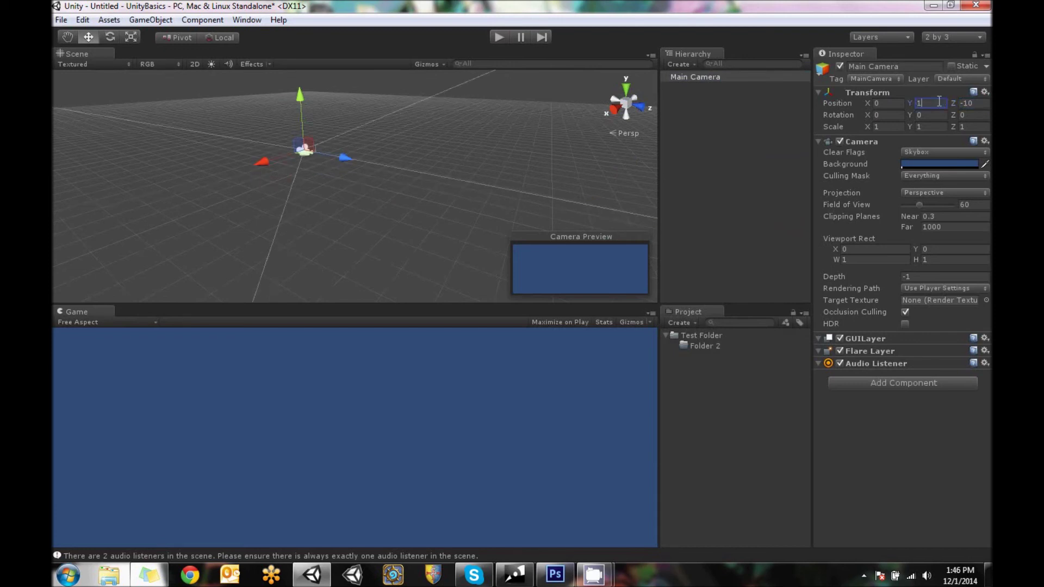
pyautogui.click(399, 245)
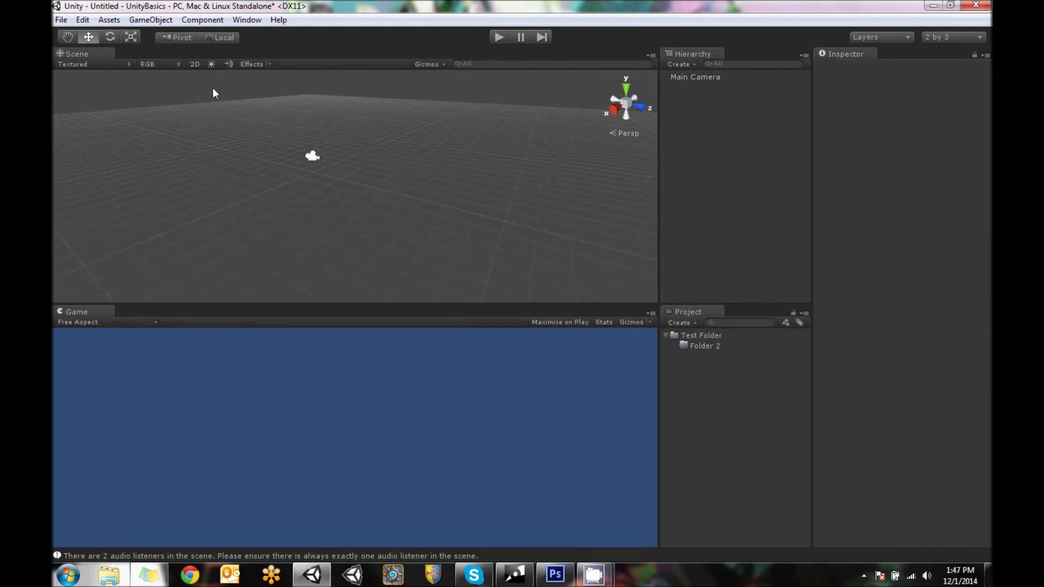
# - Select the Main Camera and add a Component > Physics > Rigidbody after browsing GameObject > Create Other
pyautogui.click(311, 156)
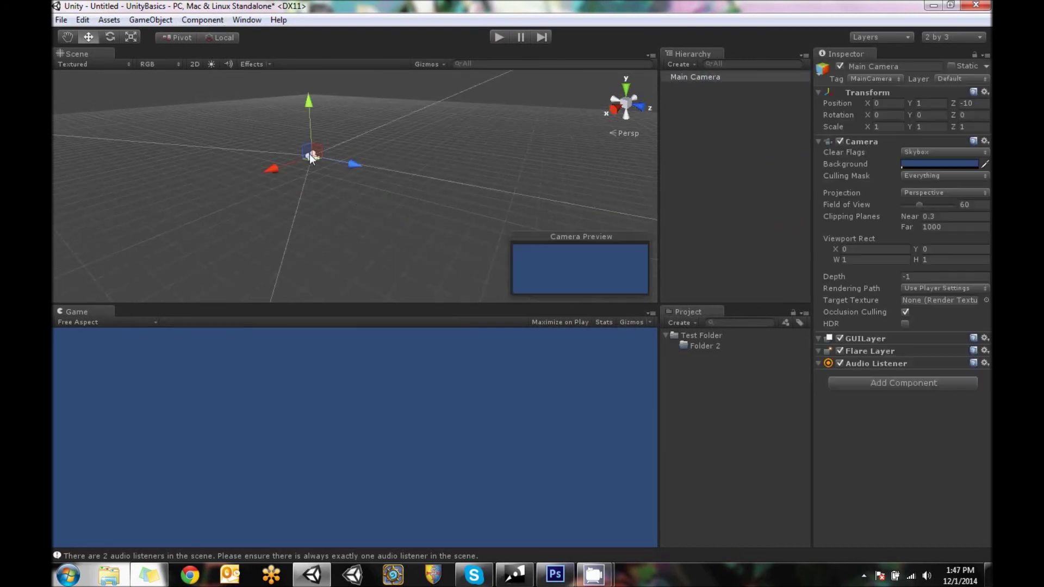
pyautogui.click(158, 21)
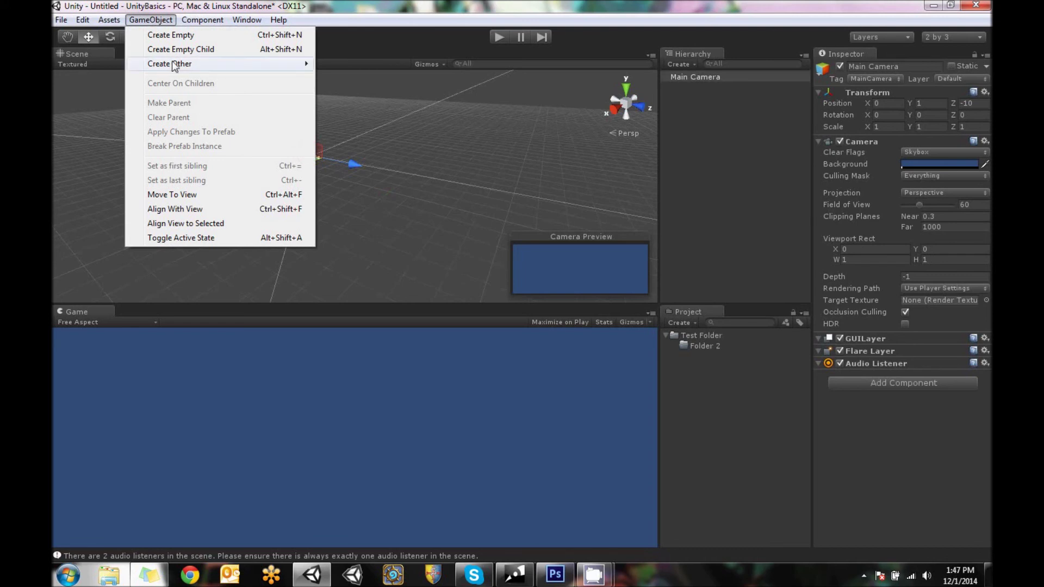
pyautogui.moveTo(183, 65)
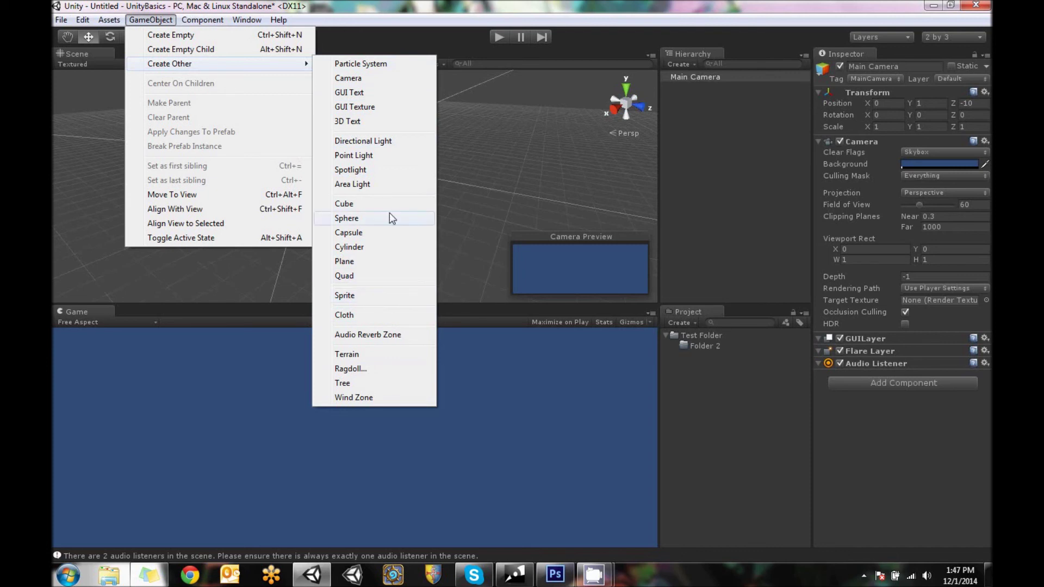
pyautogui.moveTo(202, 24)
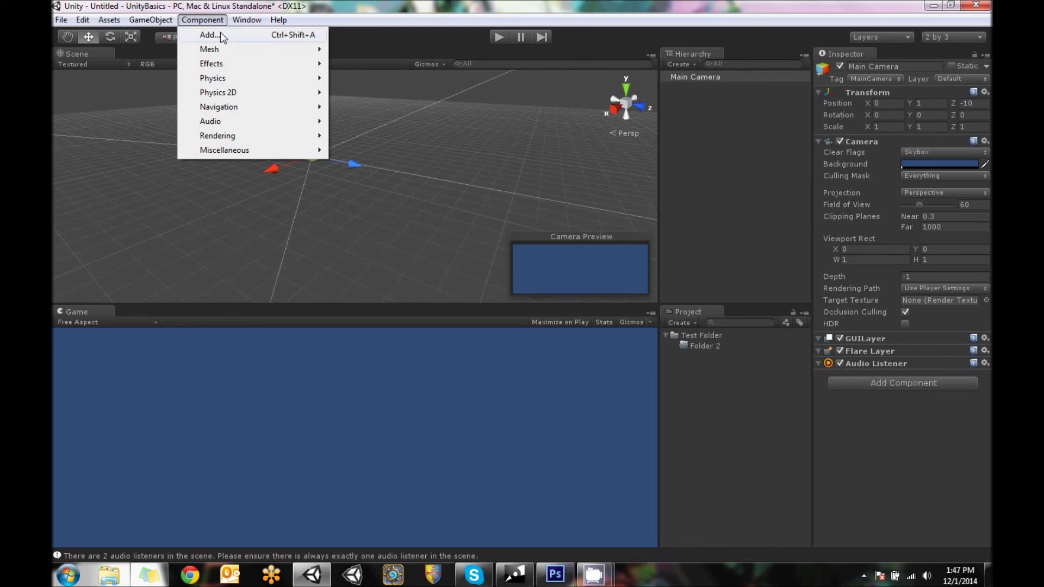
pyautogui.moveTo(220, 49)
pyautogui.moveTo(233, 79)
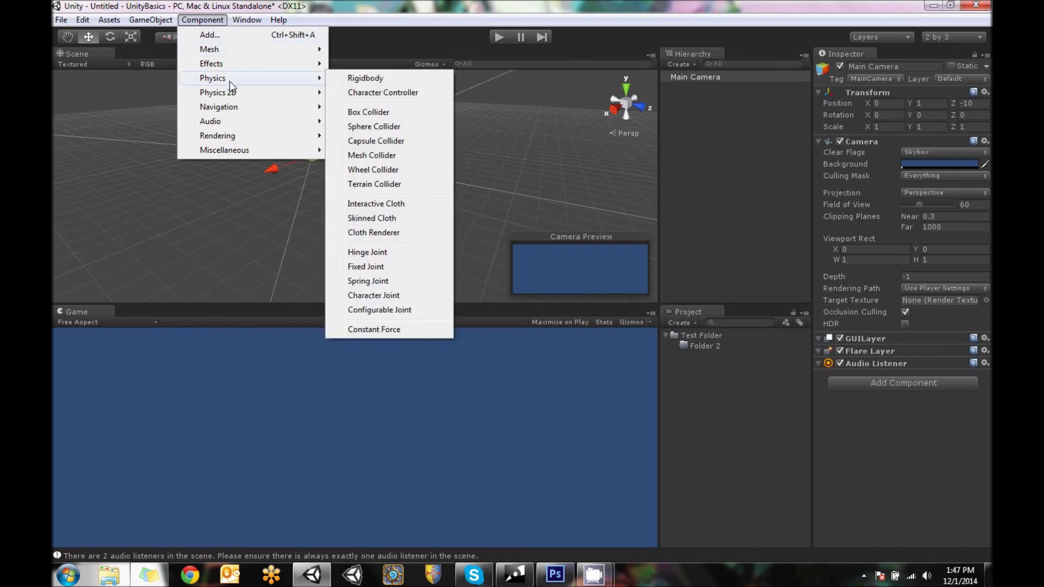
pyautogui.click(362, 78)
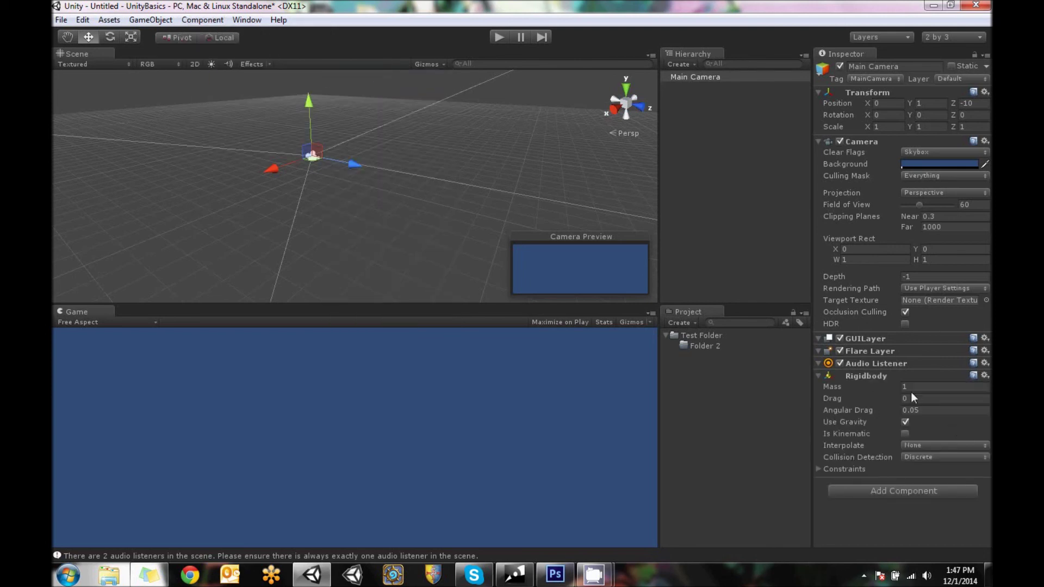
pyautogui.click(255, 21)
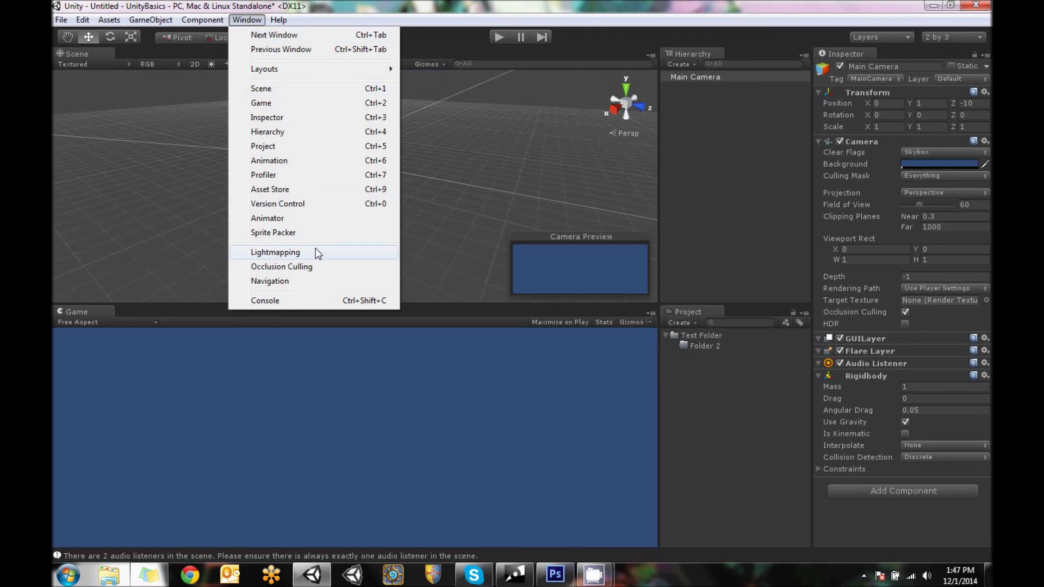
pyautogui.click(283, 163)
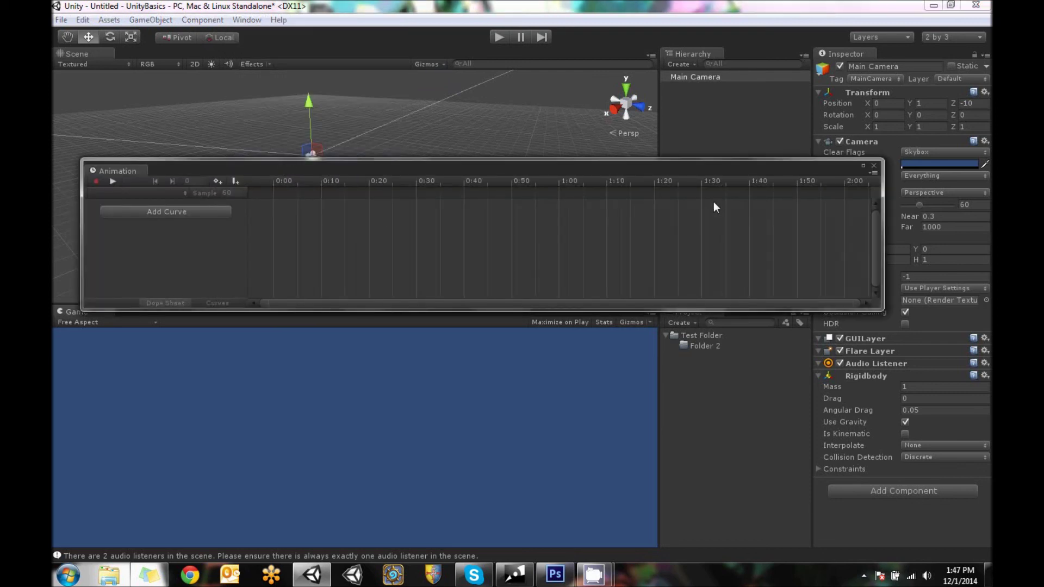
pyautogui.moveTo(643, 166); pyautogui.dragTo(623, 297)
pyautogui.click(854, 296)
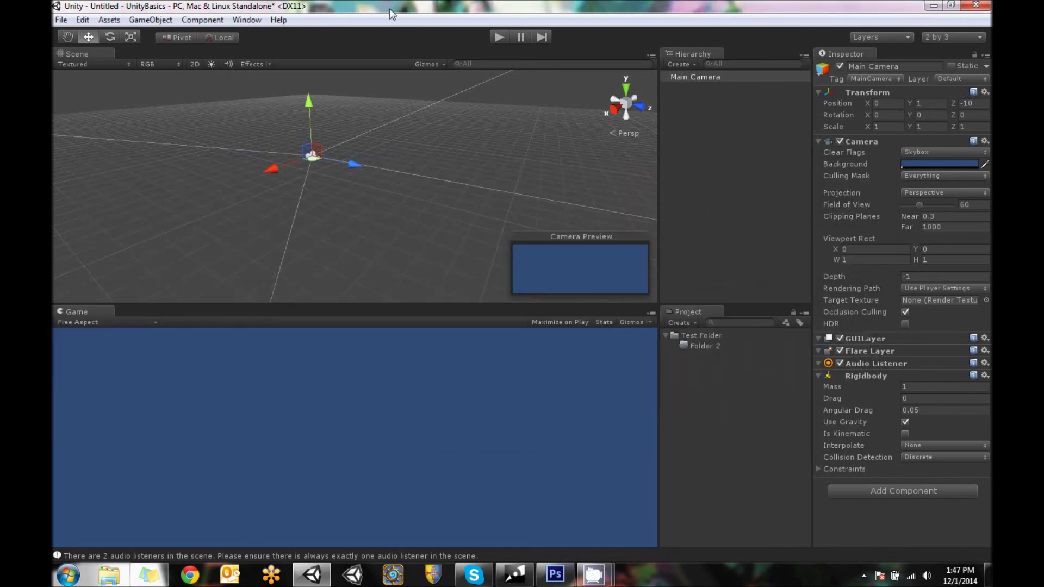
pyautogui.click(247, 20)
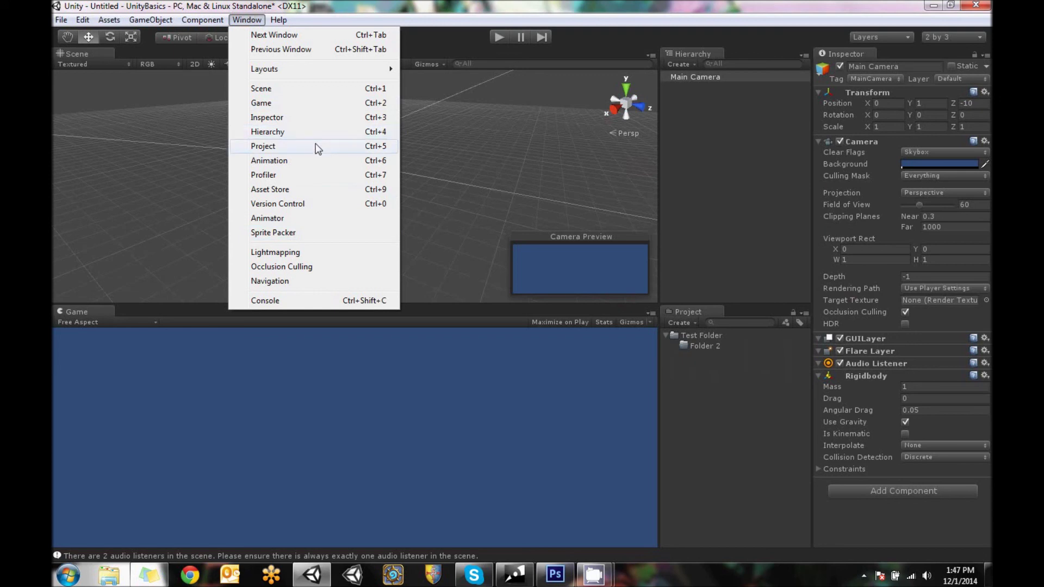
pyautogui.click(297, 175)
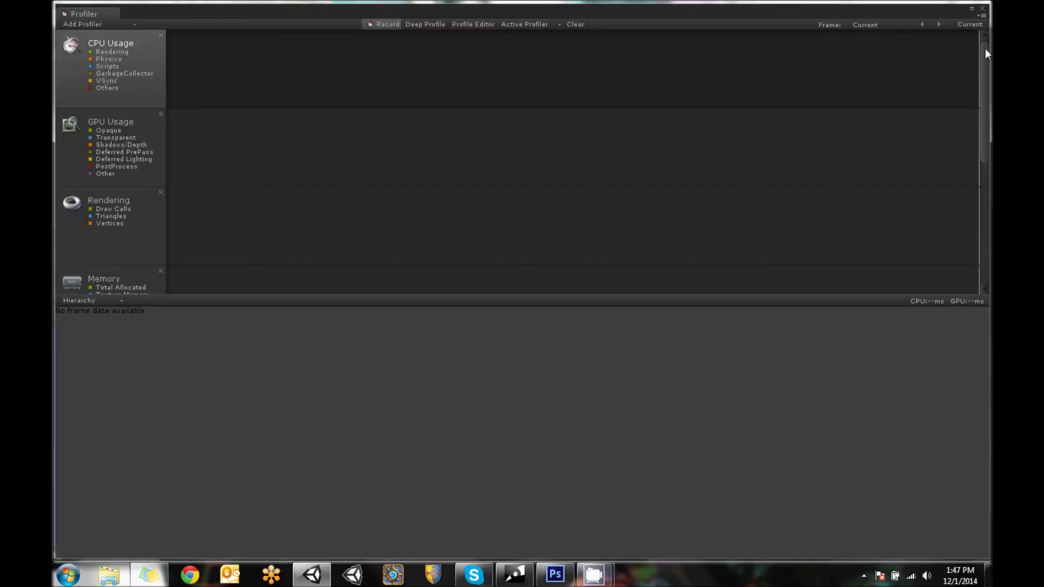
pyautogui.moveTo(416, 4); pyautogui.dragTo(417, 42)
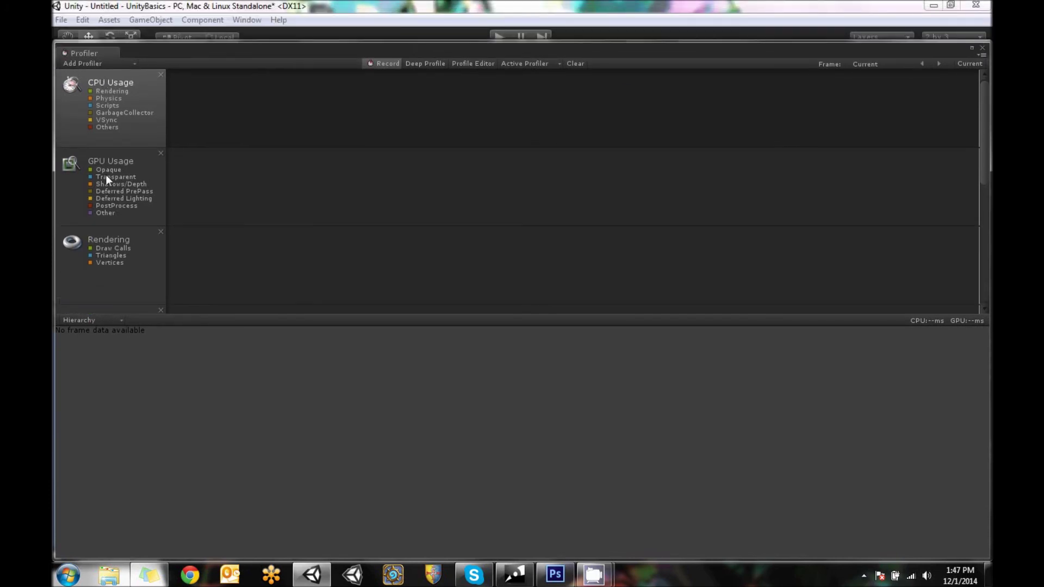
pyautogui.click(981, 48)
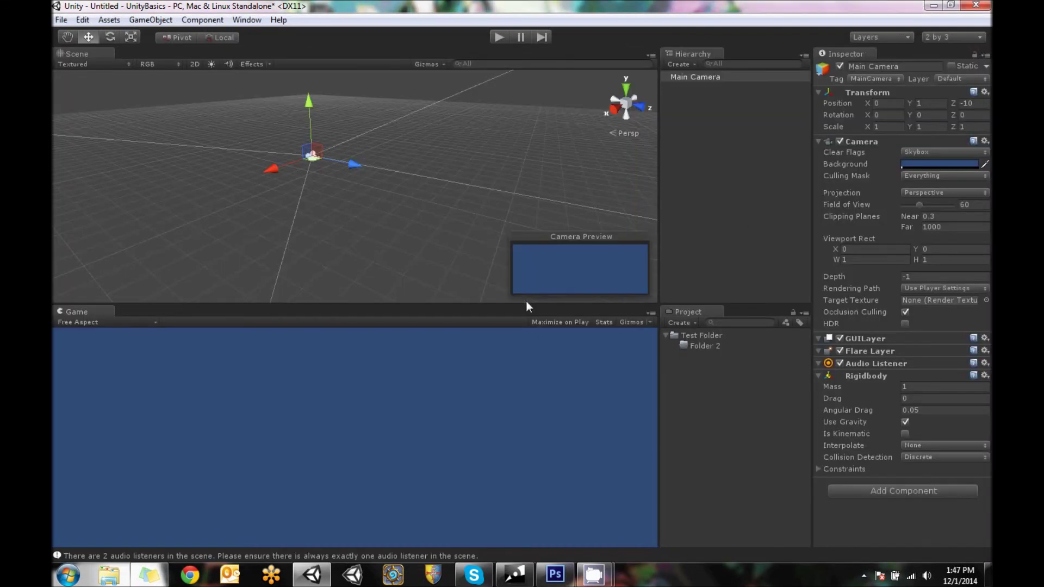
# - Open the Asset Store from the Window menu, browse the Car Paint Shaders deal, then close it
pyautogui.click(209, 22)
pyautogui.moveTo(247, 20)
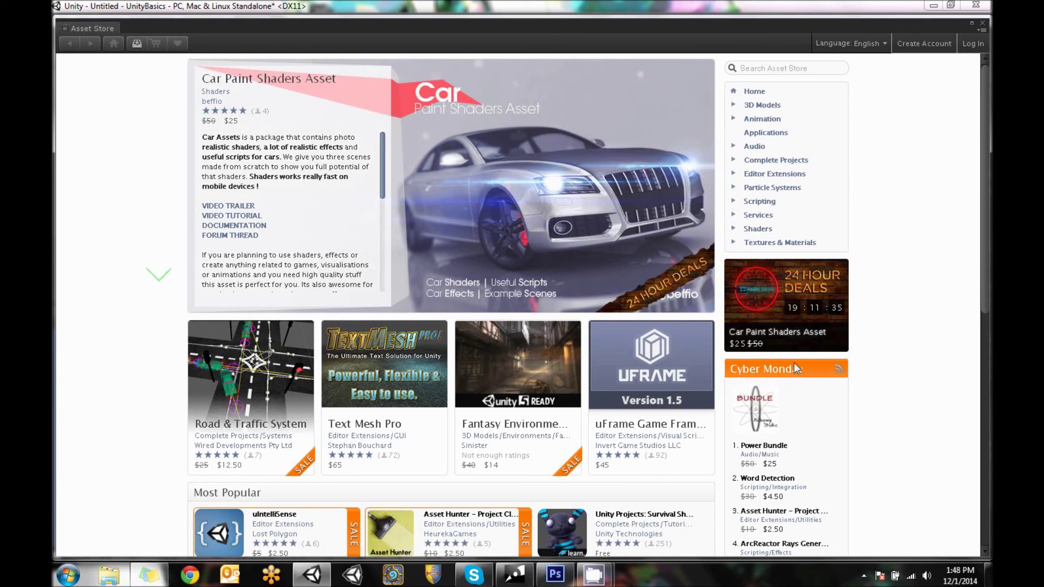
pyautogui.click(983, 23)
pyautogui.click(237, 21)
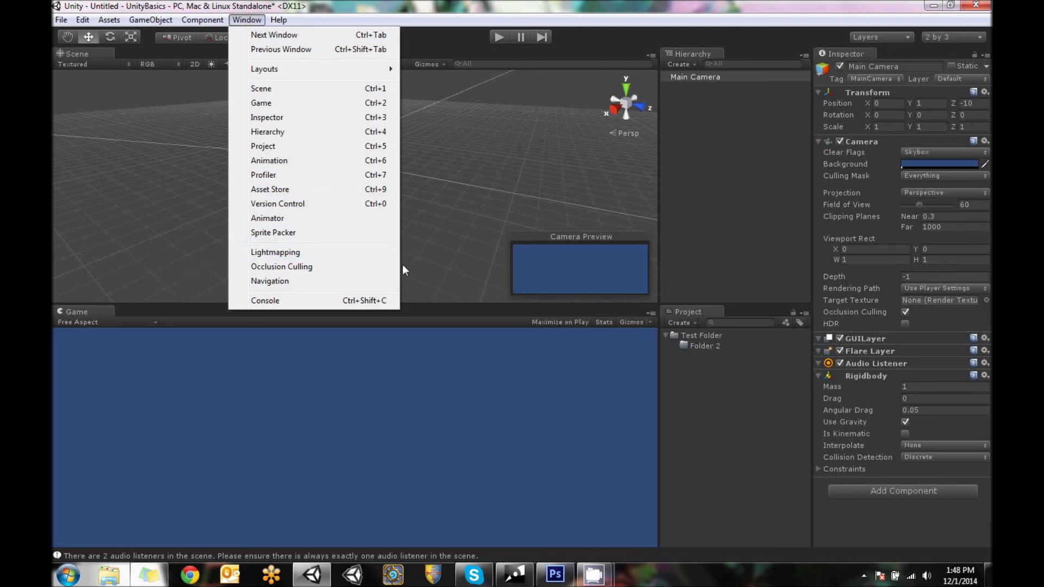
# - Look over the Help menu entries, then dismiss it by clicking empty Scene space
pyautogui.moveTo(277, 22)
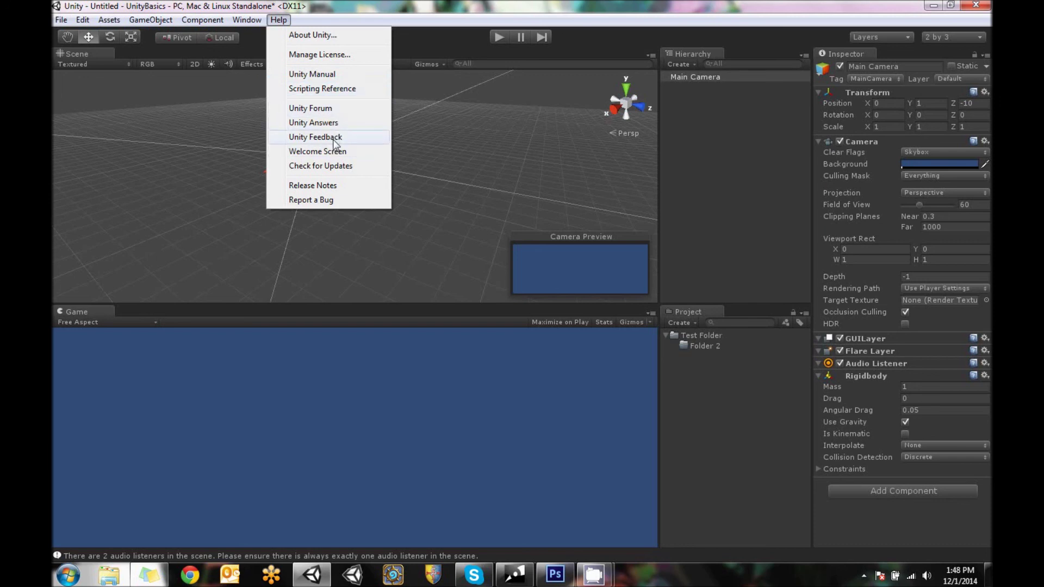
pyautogui.click(483, 147)
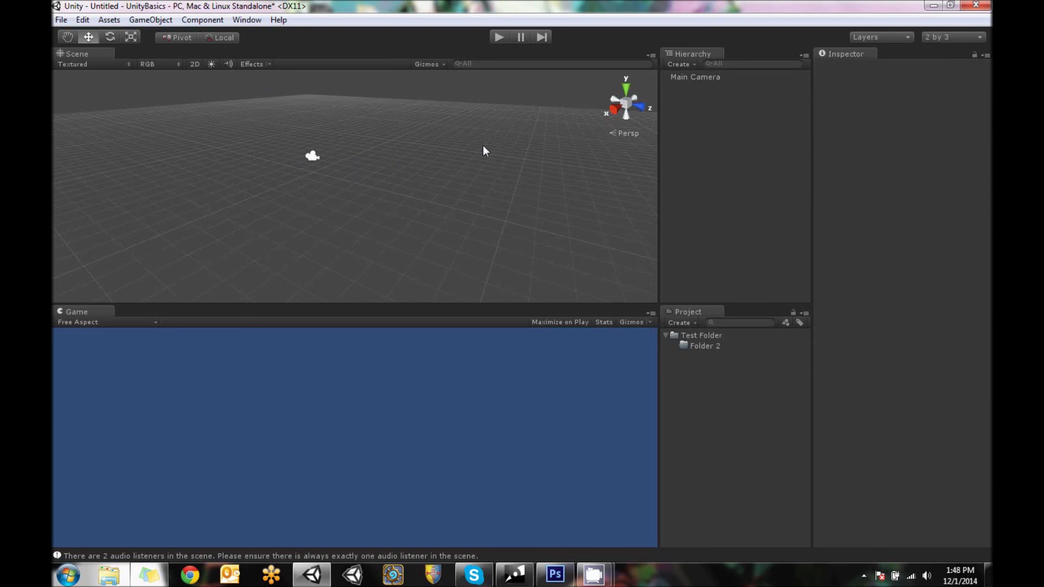